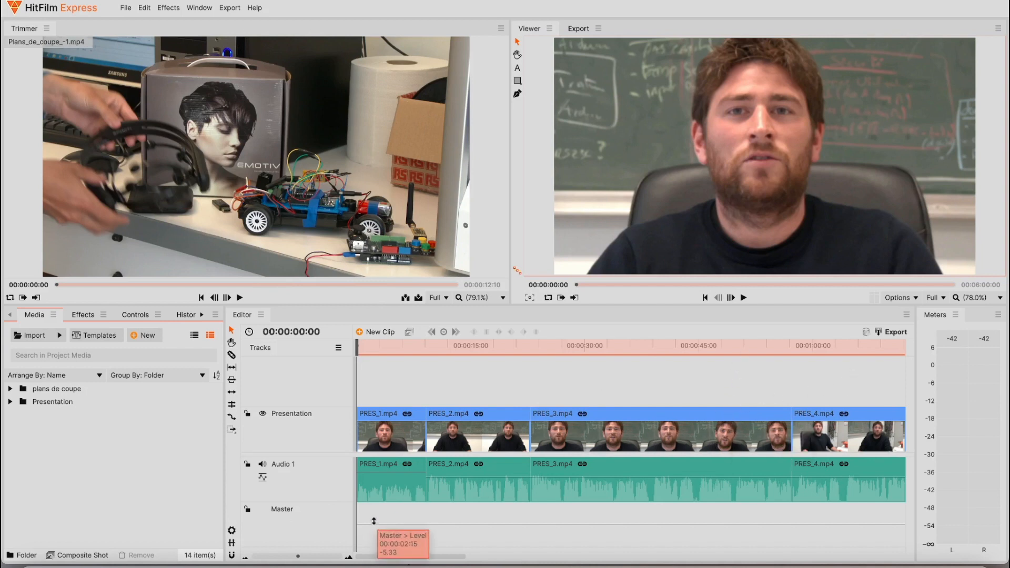
- Play the presentation sequence from its start to review where cutaway shots are needed, with more of the timeline in view
drag(298, 558, 293, 558)
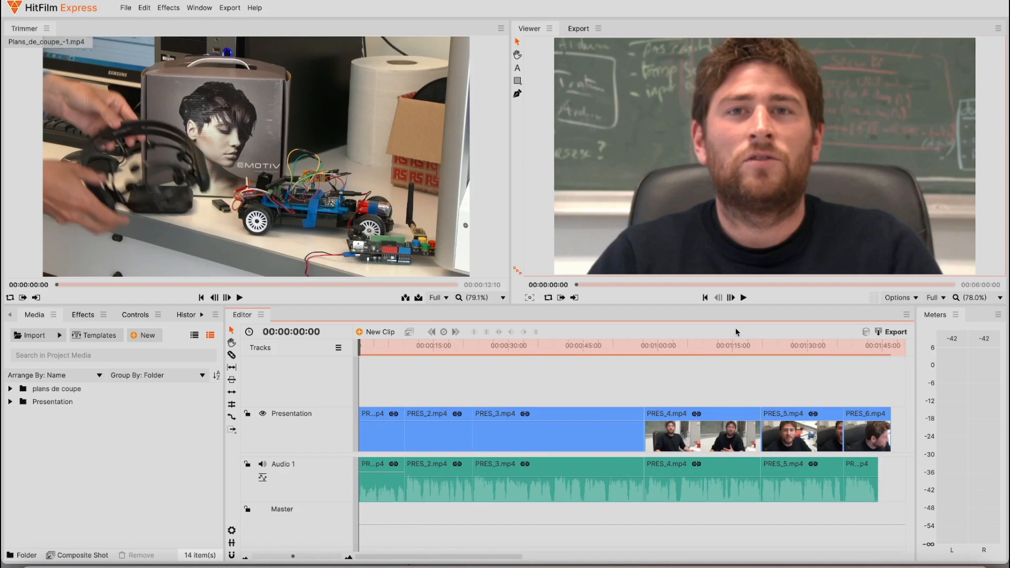
click(744, 298)
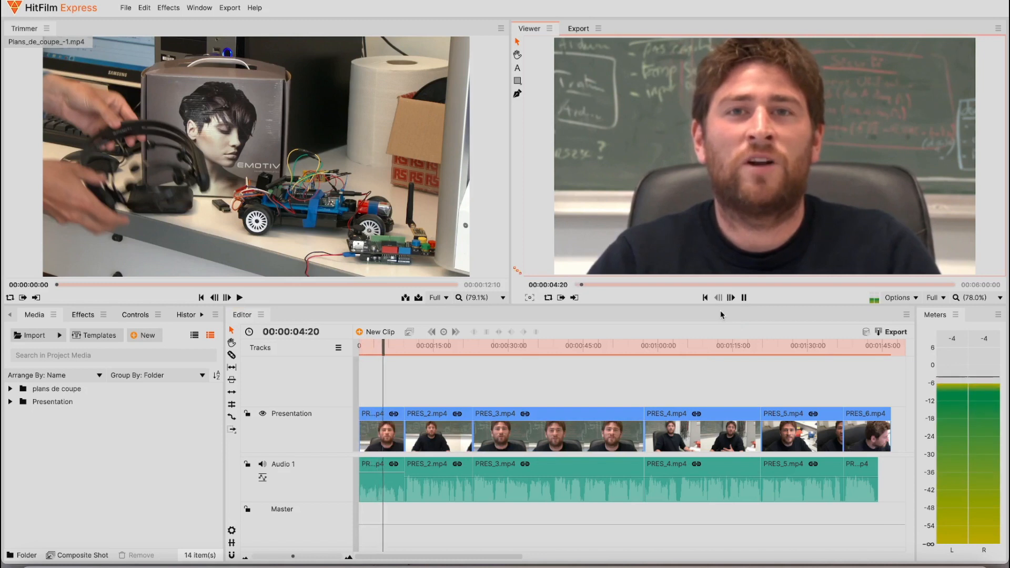
key(XF86AudioLowerVolume)
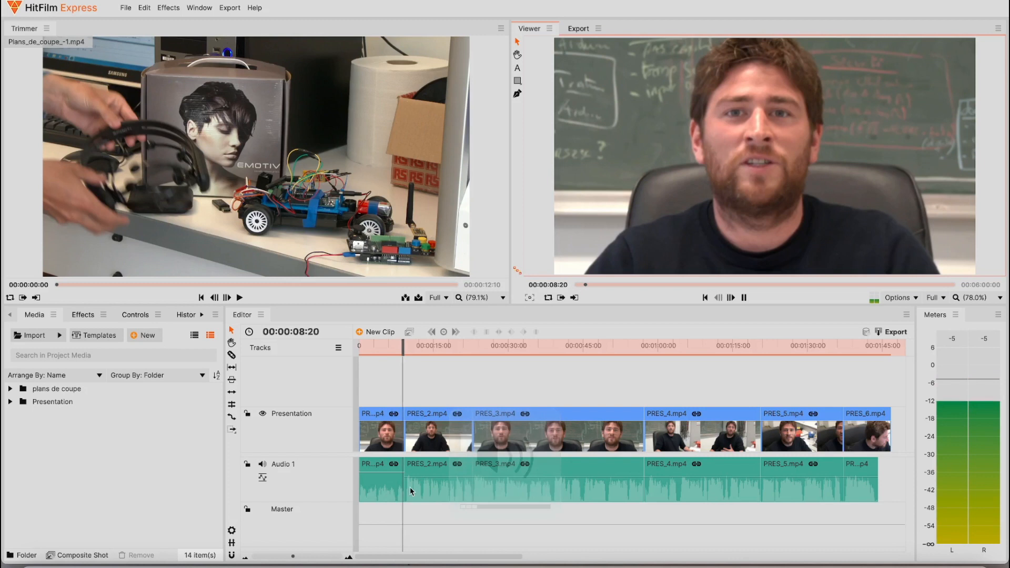
mouse_move(506, 478)
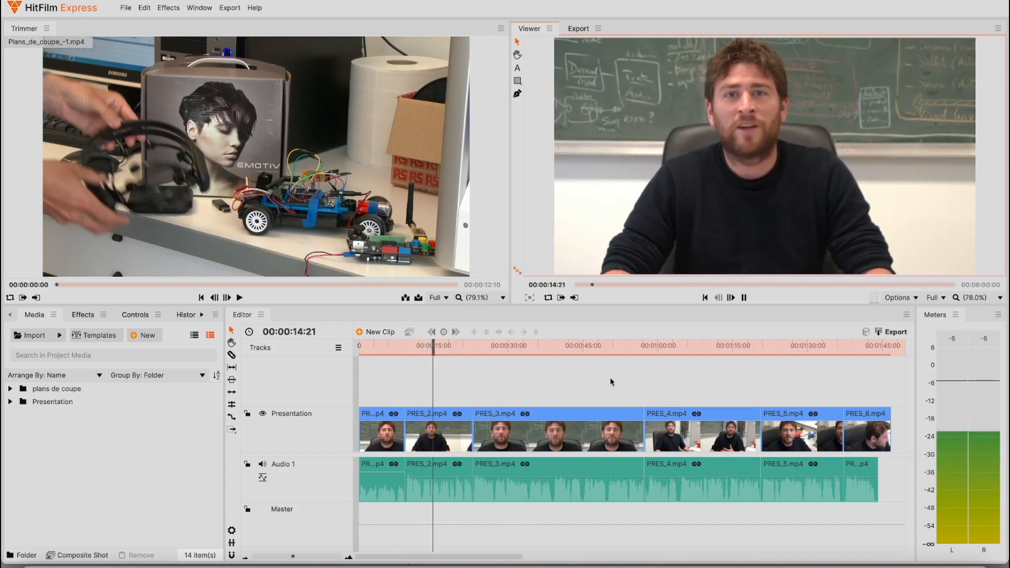
click(744, 297)
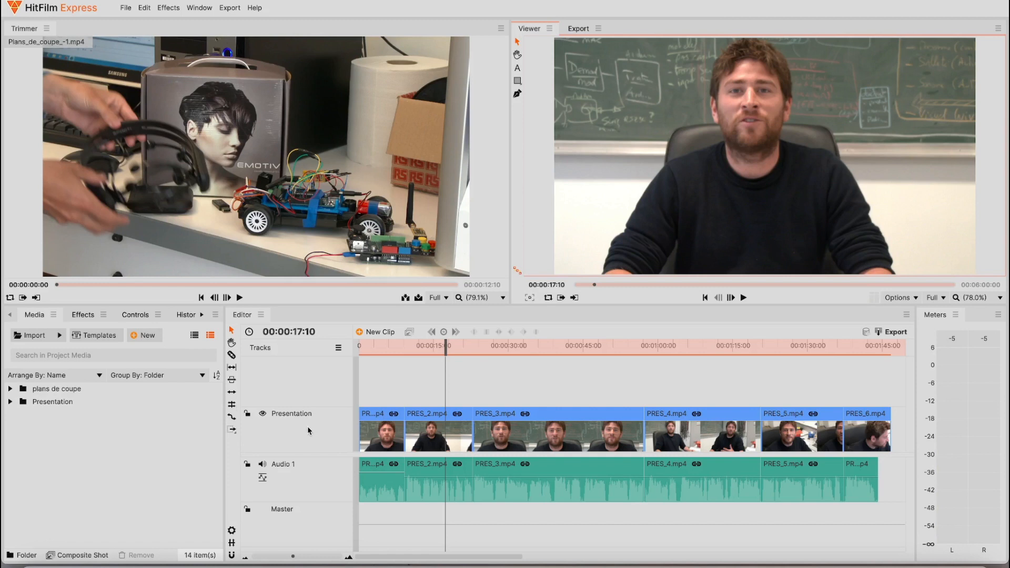
- Expand the "plans de coupe" media folder and play the sequence on to 00:00:22:12
click(10, 389)
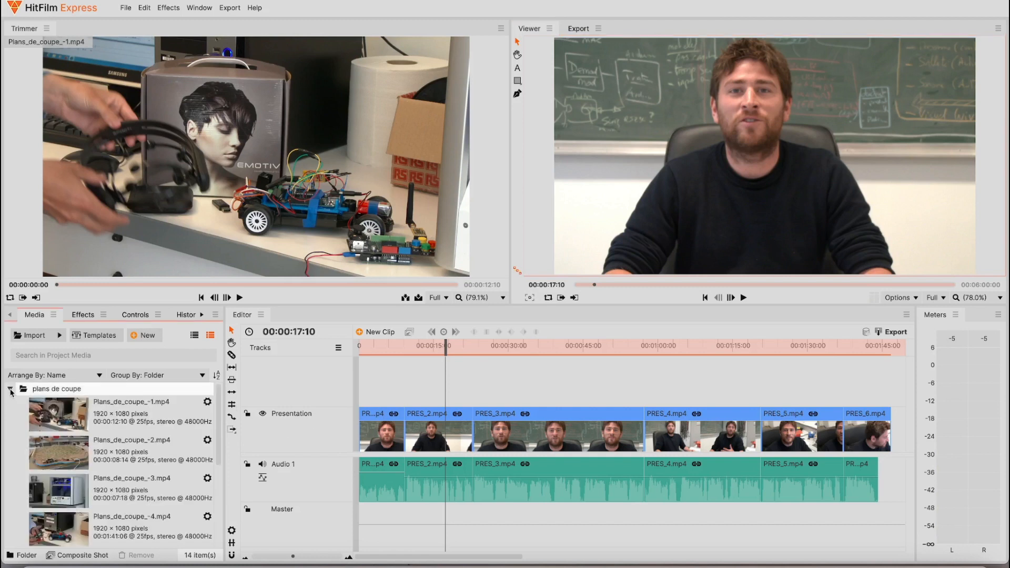
mouse_move(218, 411)
mouse_down()
mouse_move(211, 482)
mouse_move(224, 410)
mouse_up()
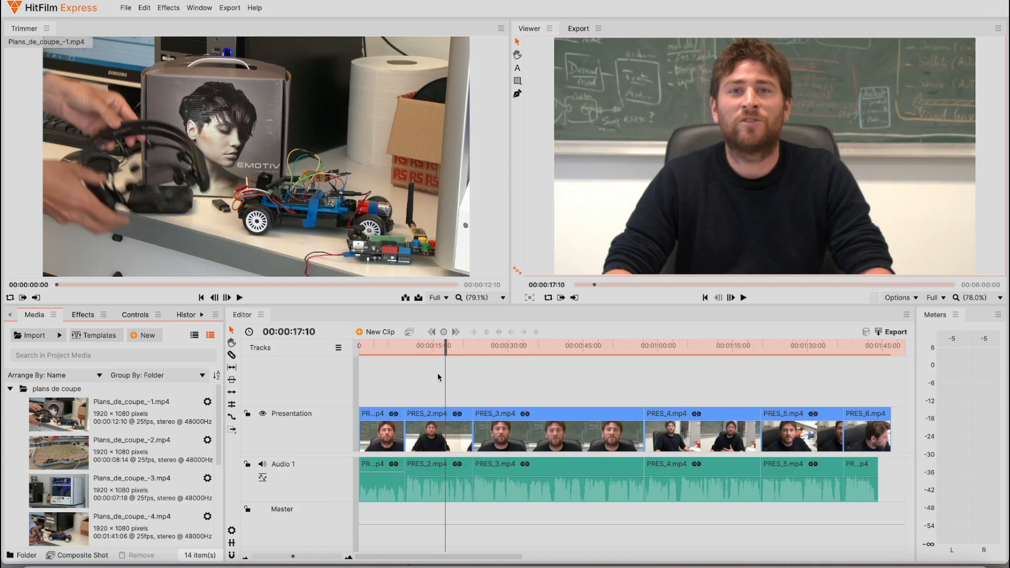
click(743, 297)
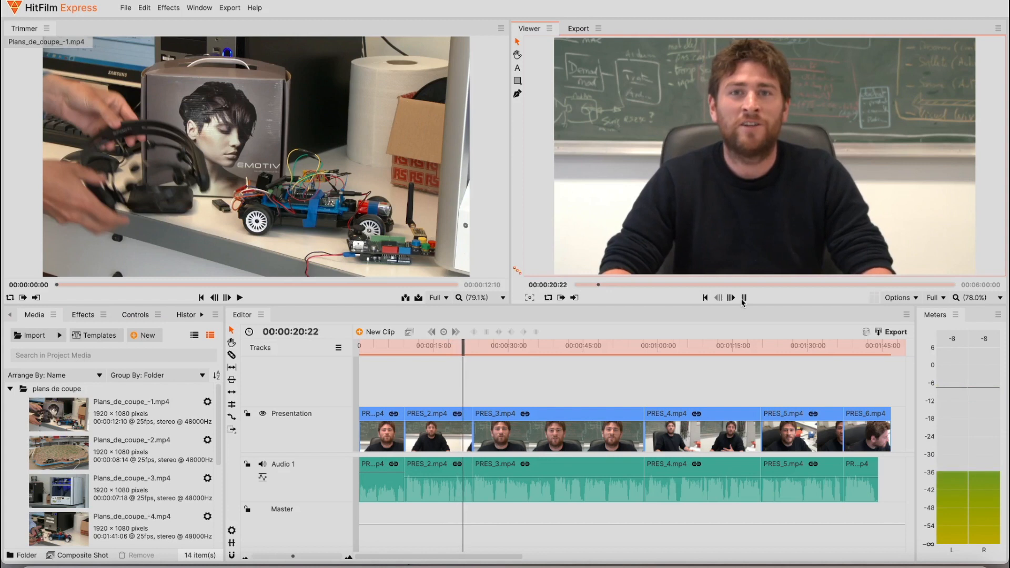
click(744, 298)
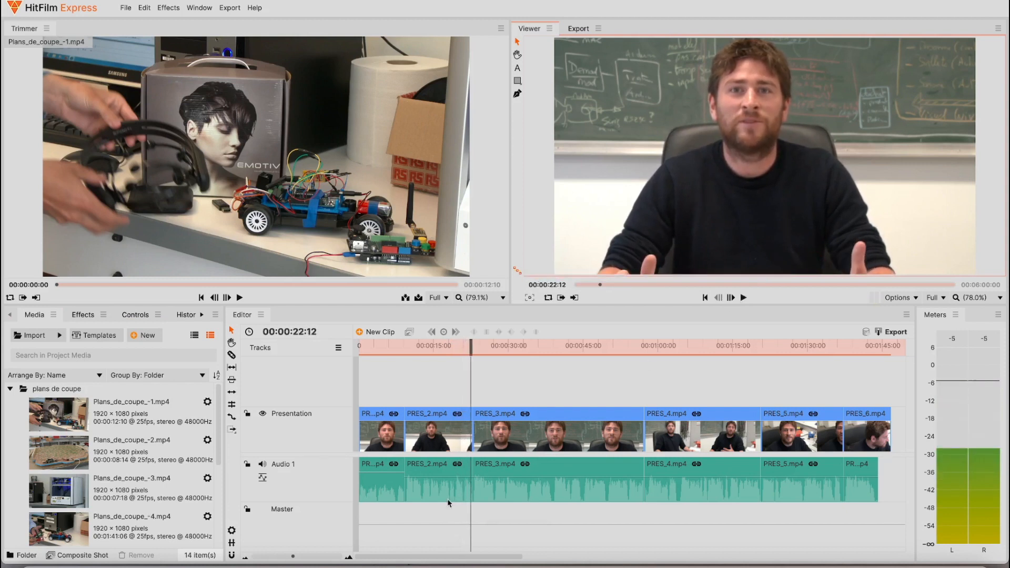
- Insert a new video track above the Presentation track and rename it "Plans de coupe"
drag(293, 557, 305, 559)
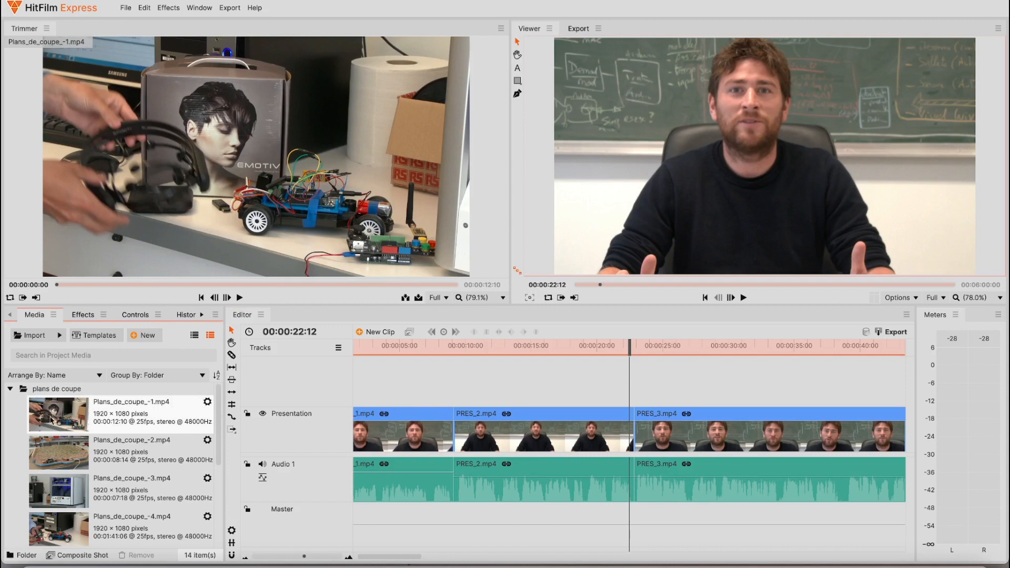
right_click(283, 385)
click(303, 390)
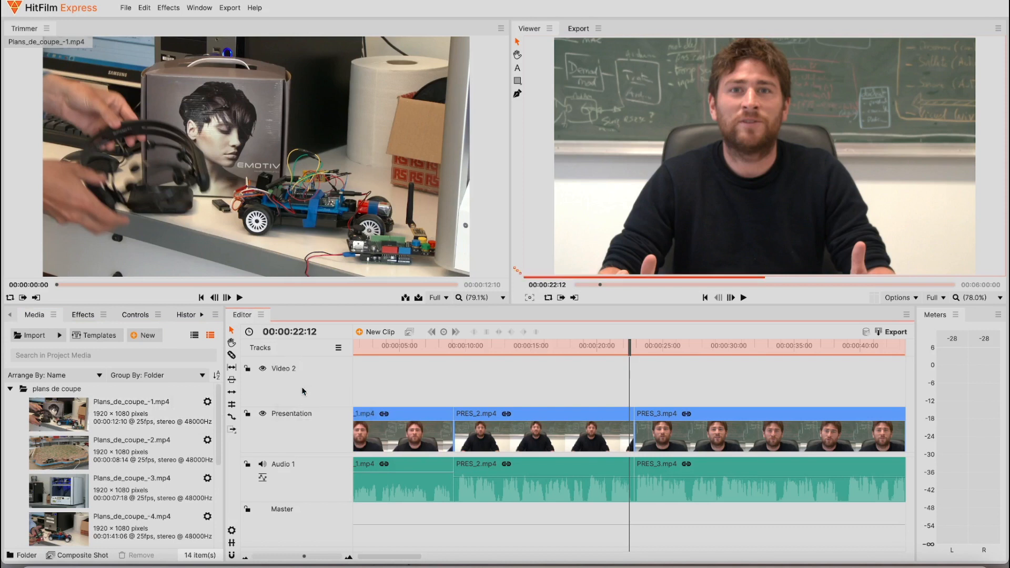
right_click(284, 368)
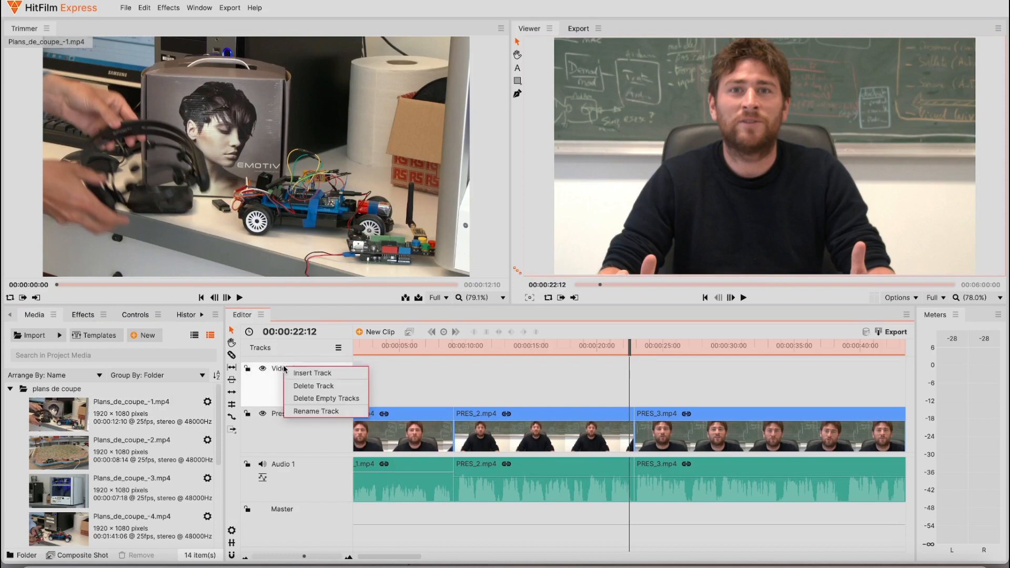
click(304, 412)
text(Plans de coupe)
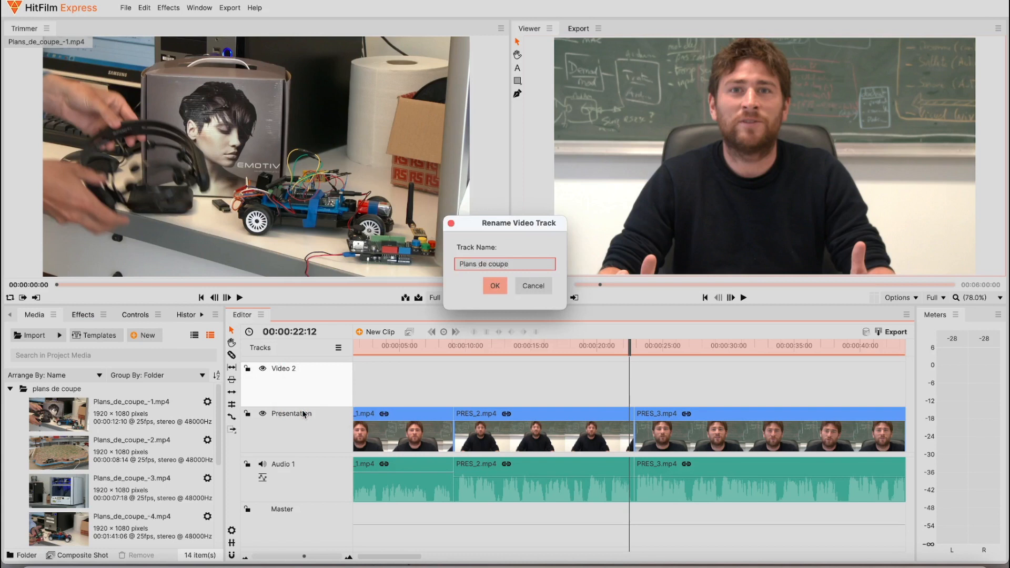
key(Return)
- Place Plans_de_coupe_-1.mp4 on the Plans de coupe track at about 19 seconds and play it over the presentation
drag(76, 417, 592, 382)
drag(628, 347, 567, 353)
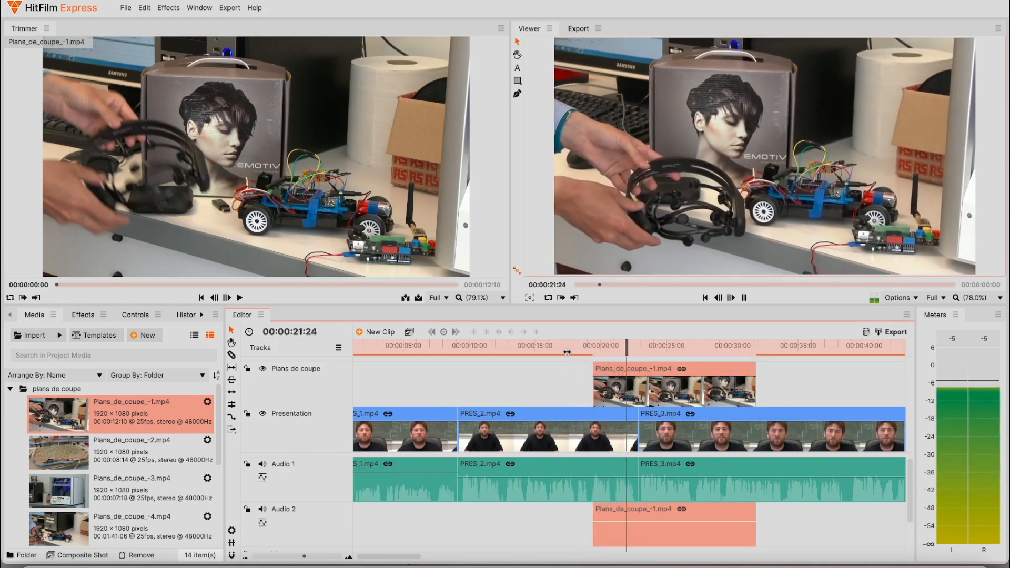
key(space)
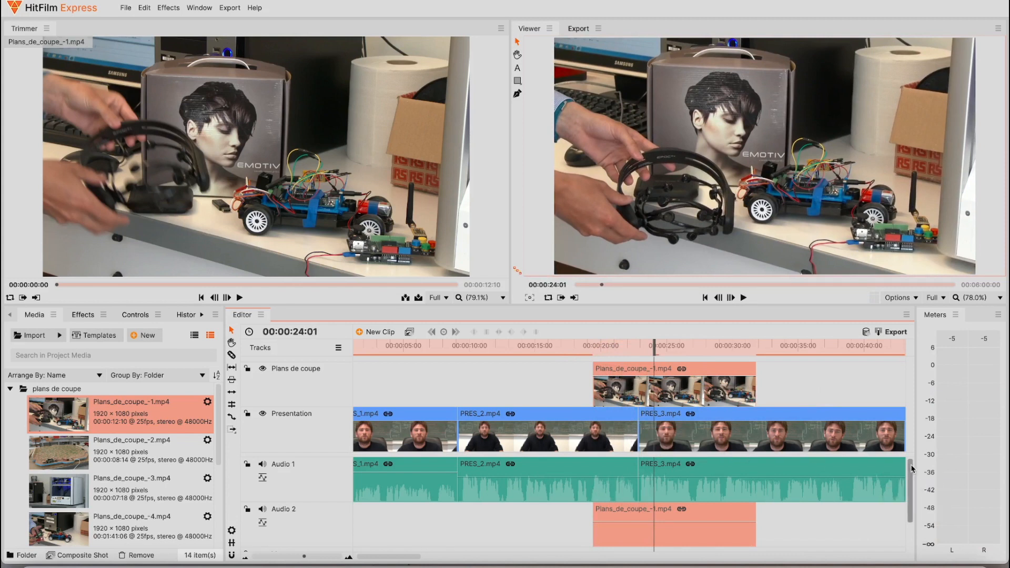
- Slice the Plans_de_coupe_-1.mp4 clip at 00:00:23:03 and remove the part after the cut
scroll(911, 469, down, 1)
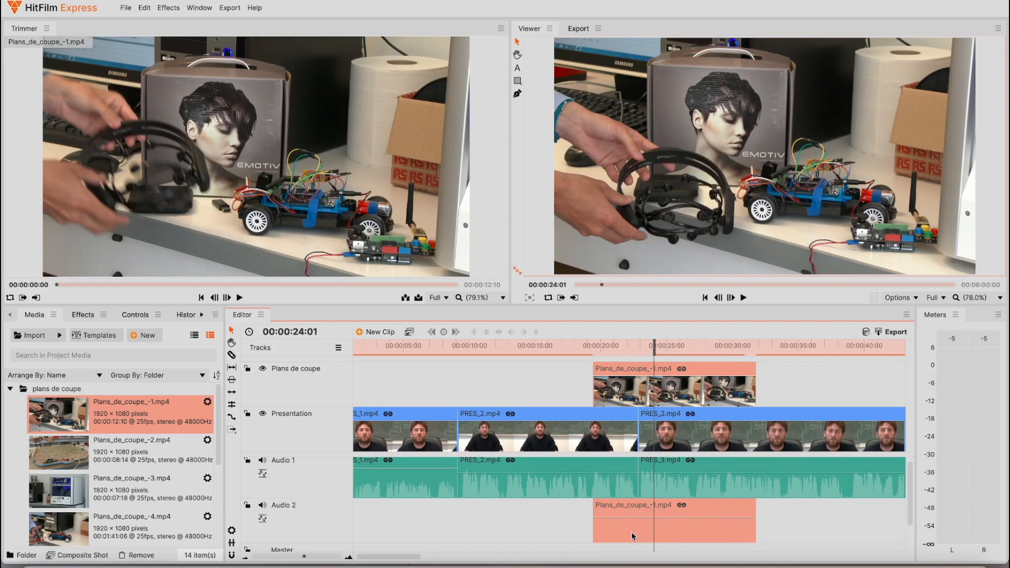
drag(639, 369, 633, 369)
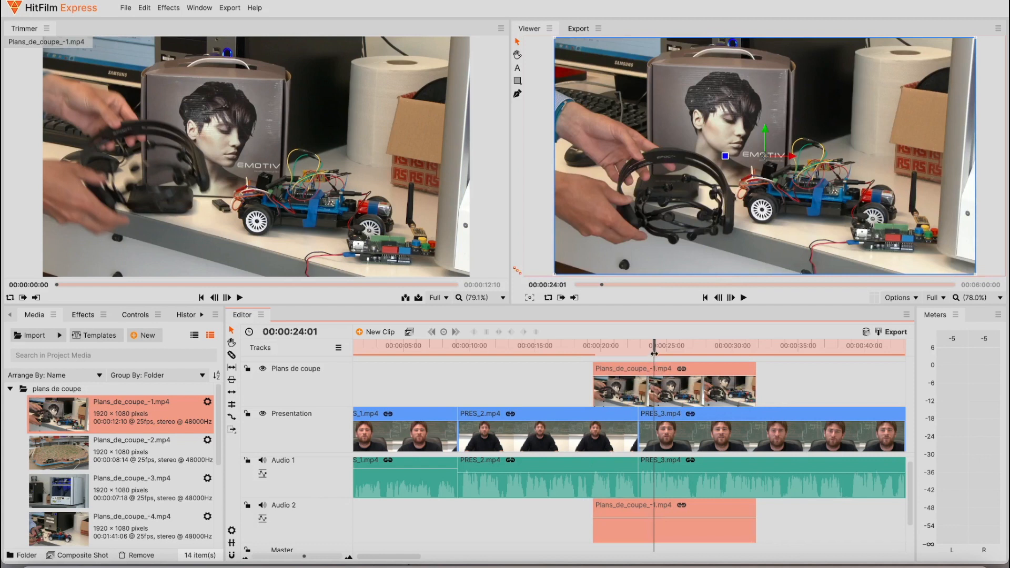
drag(654, 351, 643, 351)
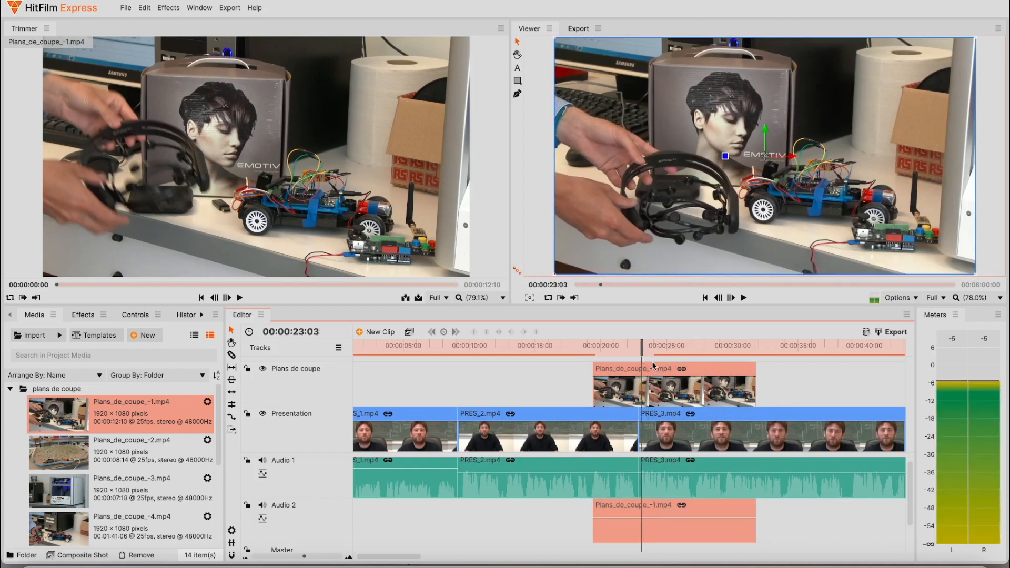
right_click(656, 371)
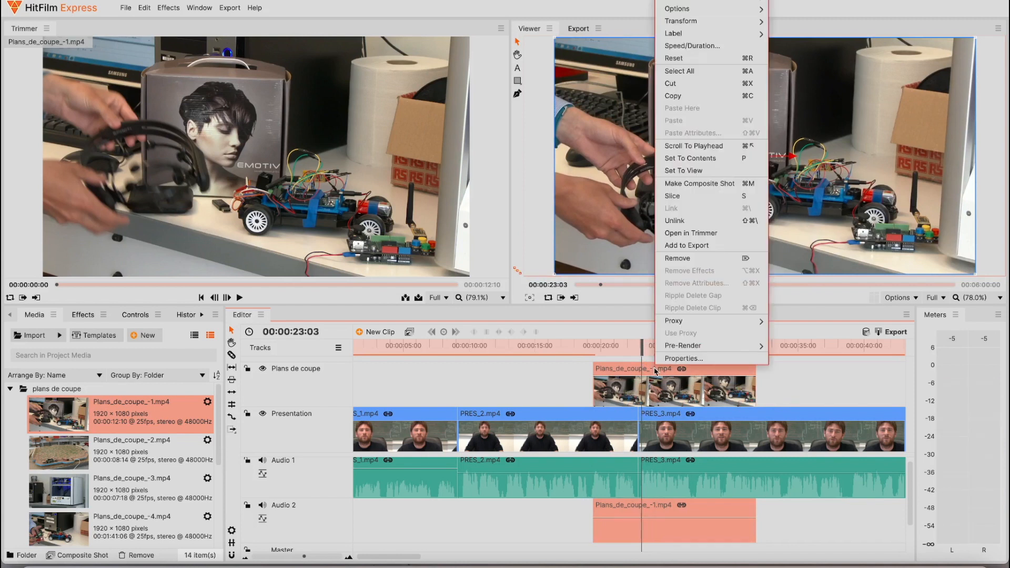
mouse_move(663, 324)
click(675, 196)
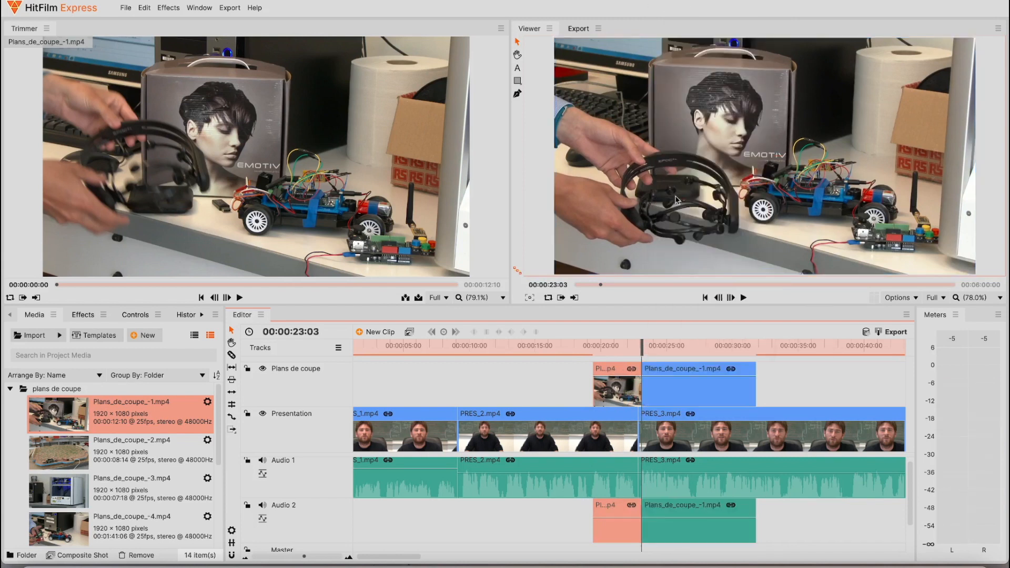
right_click(672, 370)
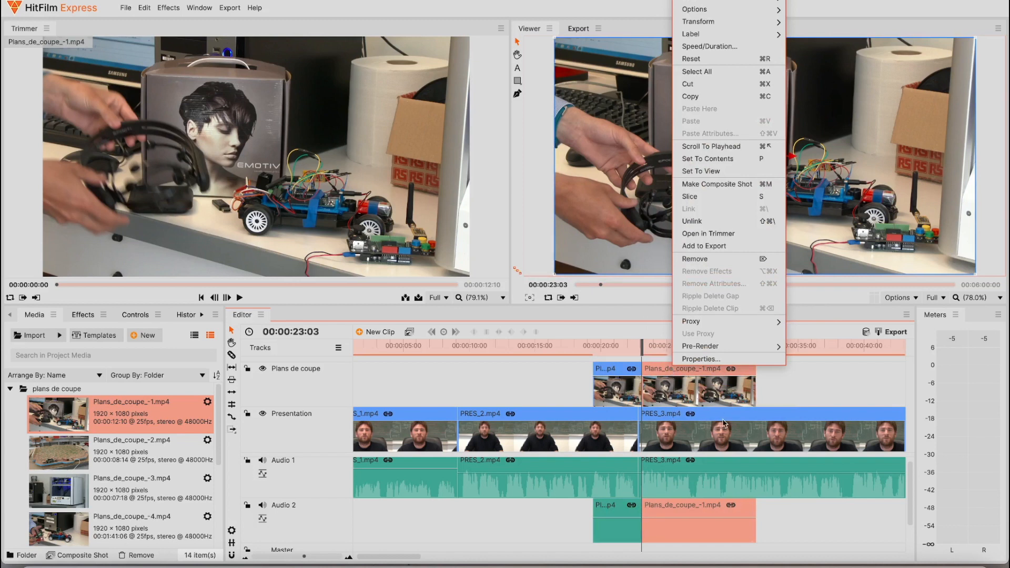
click(699, 260)
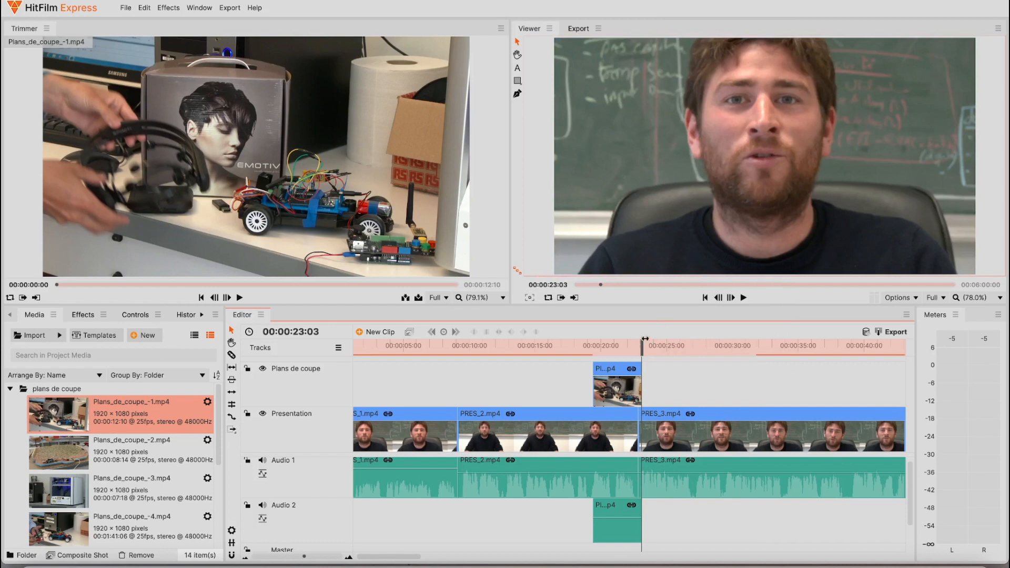
- Play the sequence from just before the shortened cutaway clip to check its return to the presenter
drag(644, 342, 585, 343)
key(space)
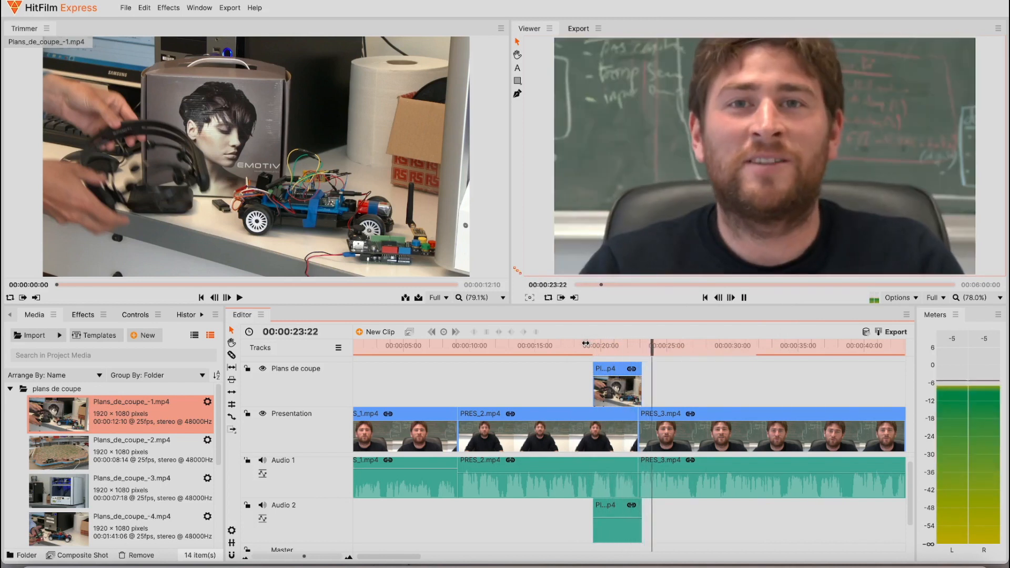
key(space)
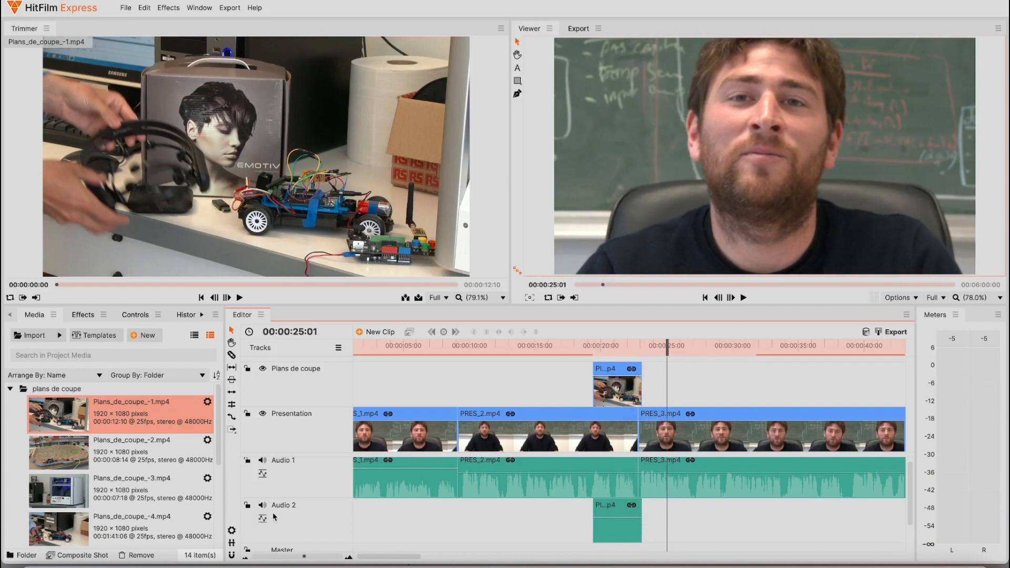
- Adjust the end of the cutaway clip to about 23 seconds, just past the start of PRES_3.mp4
drag(305, 558, 308, 557)
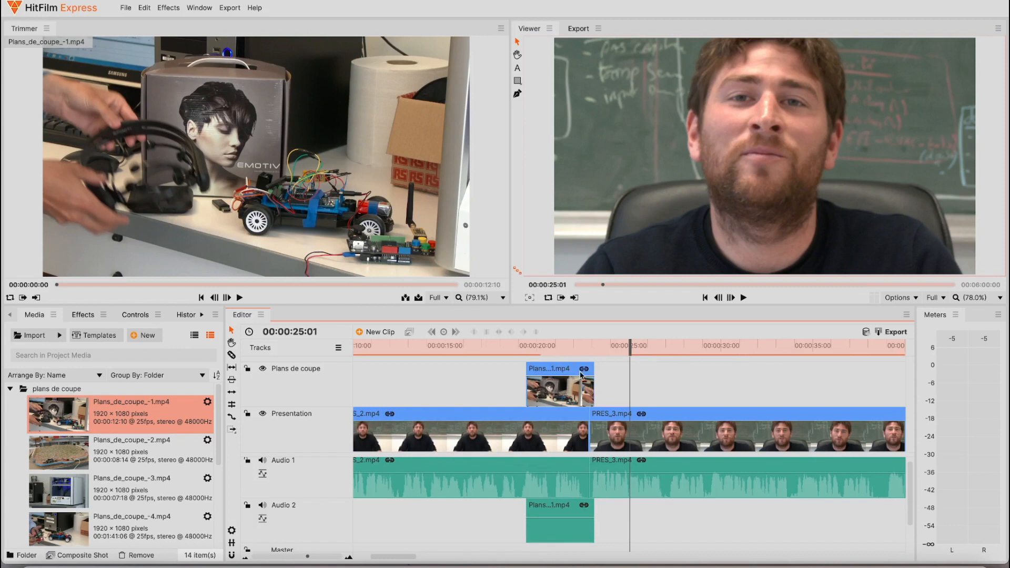
drag(595, 371, 595, 370)
drag(591, 370, 601, 370)
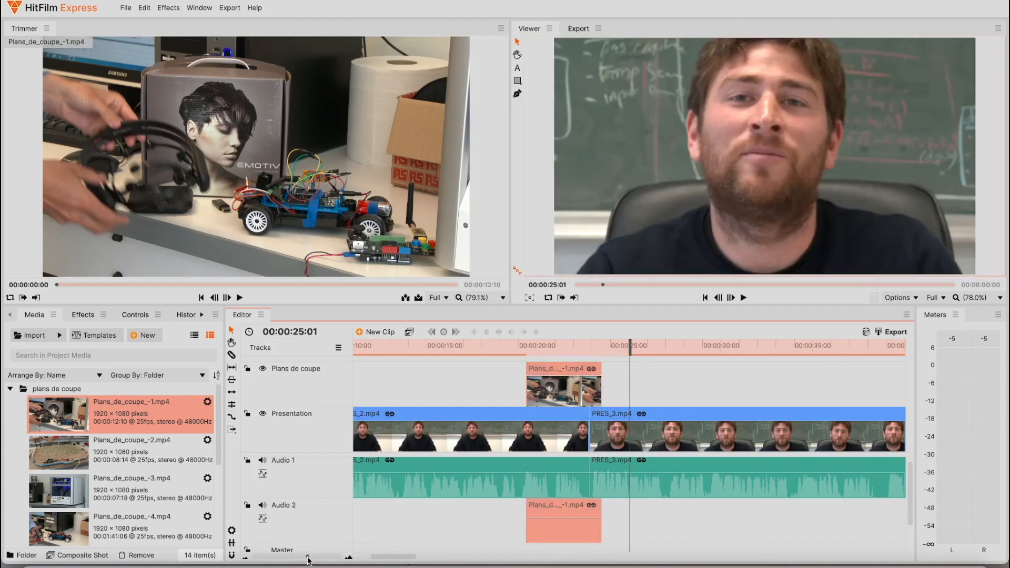
drag(309, 559, 313, 556)
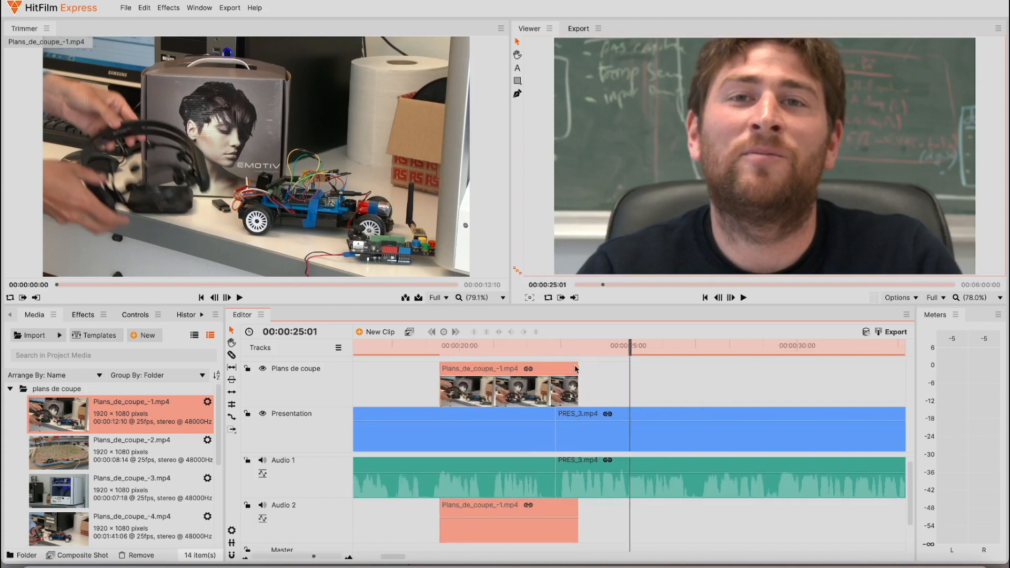
drag(579, 368, 562, 368)
- Play the cutaway from 00:00:19:05 and trim its end flush with the start of PRES_3.mp4
drag(630, 348, 433, 351)
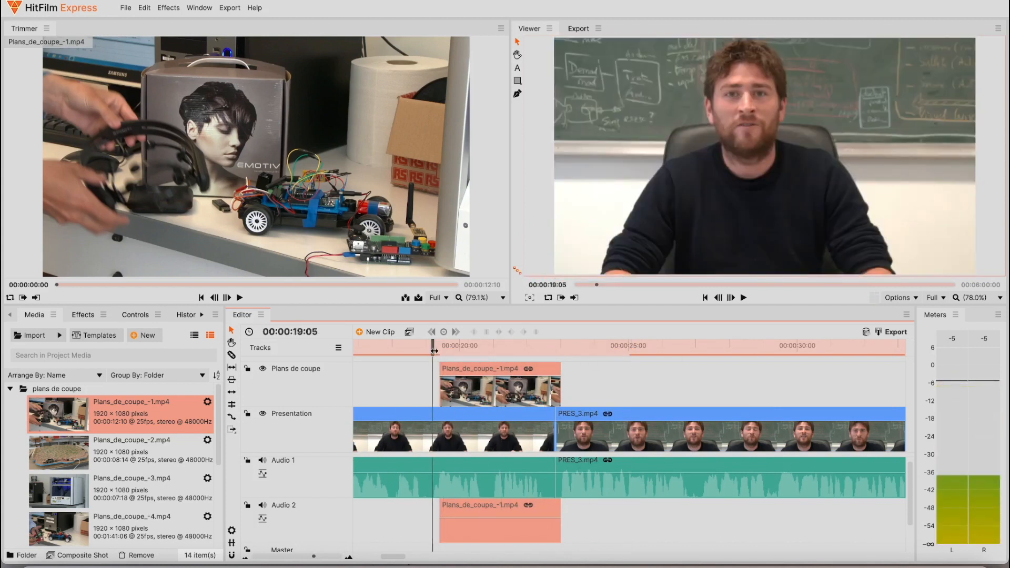
key(space)
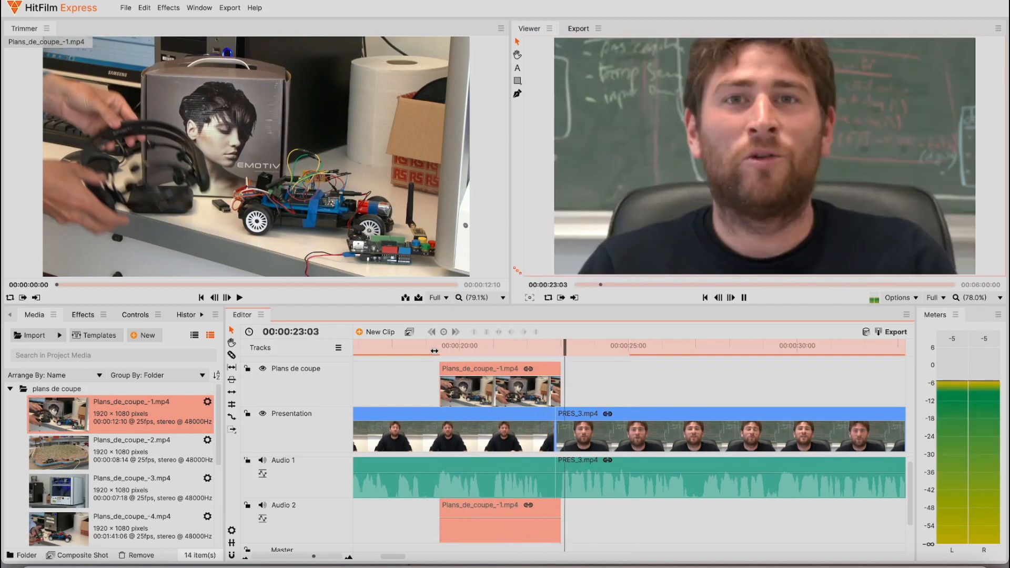
key(space)
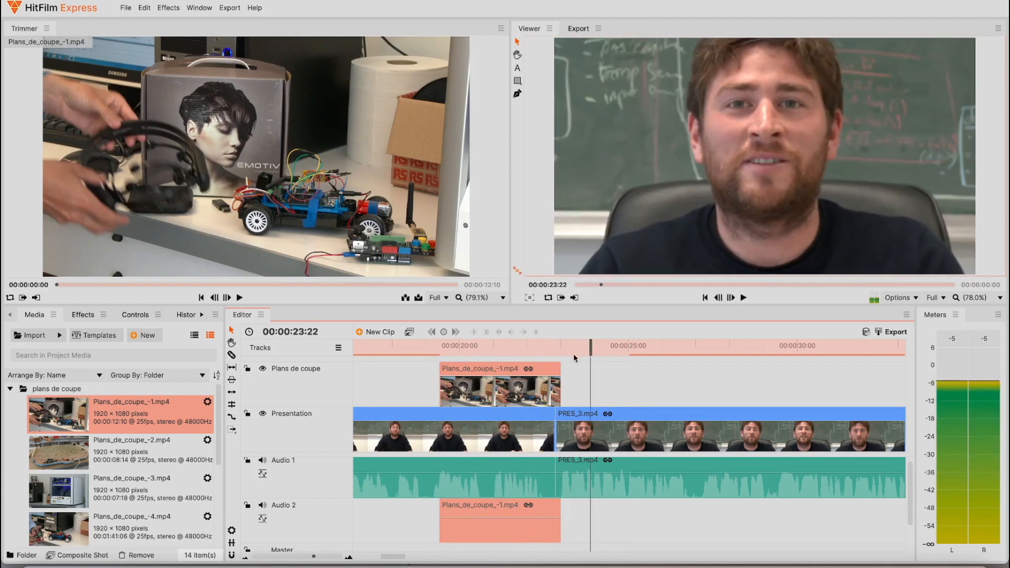
drag(562, 368, 559, 369)
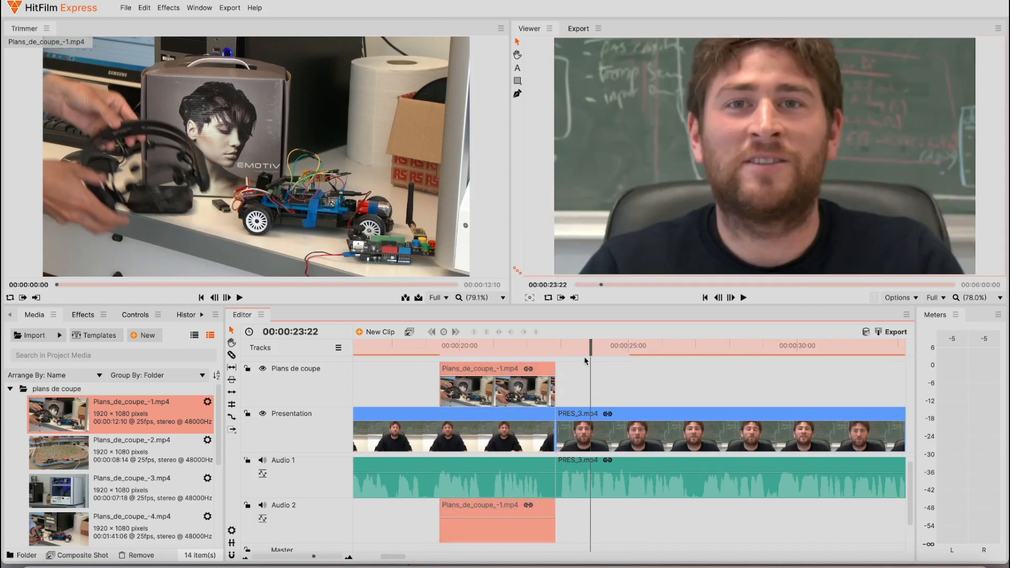
- Play on to 00:00:29:05, preview Plans_de_coupe_-3.mp4 and place it on the Plans de coupe track at about 28 seconds
key(space)
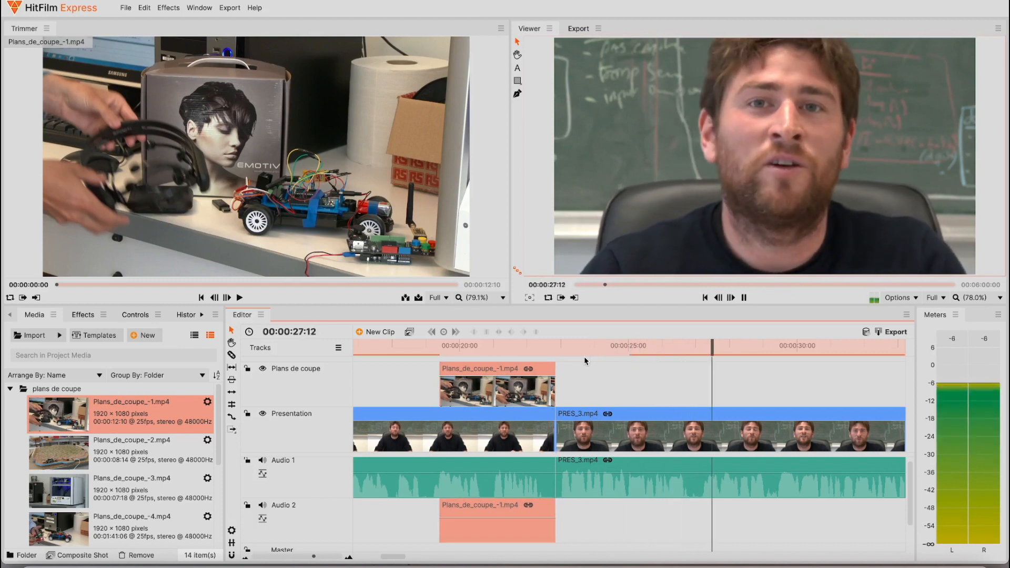
key(space)
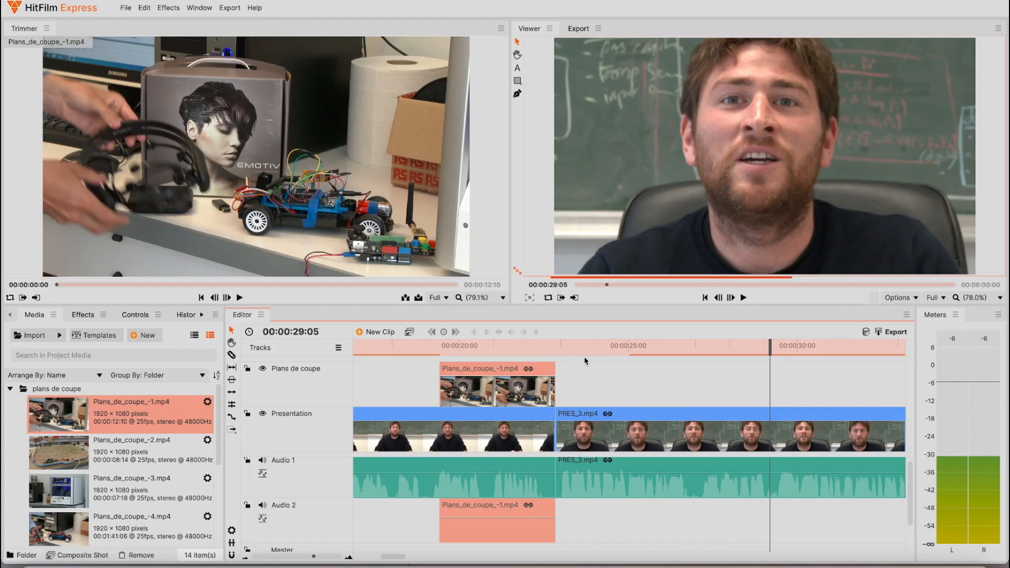
click(78, 480)
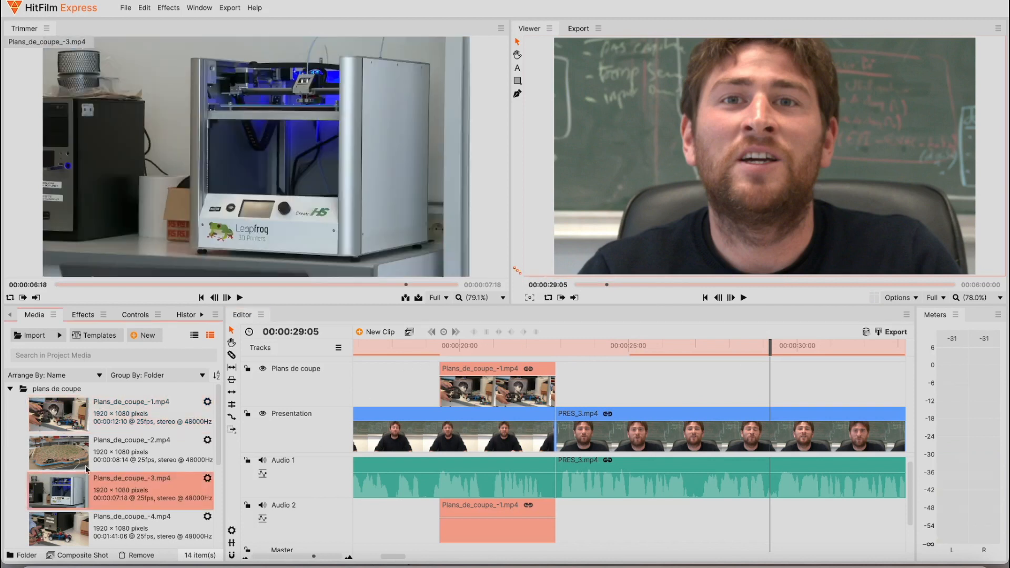
drag(59, 283, 436, 289)
drag(51, 494, 737, 378)
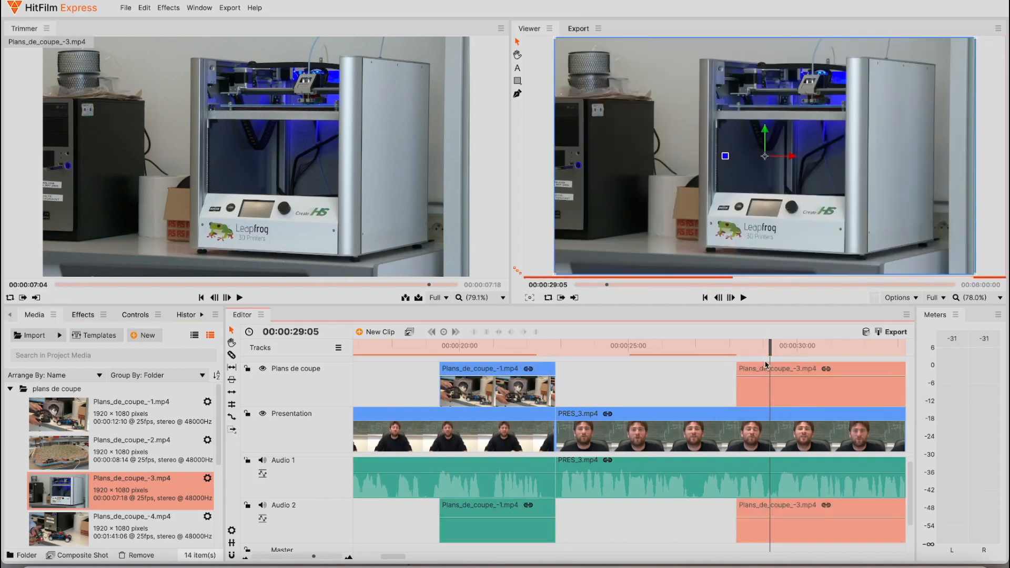
- Play the start of the Plans_de_coupe_-3.mp4 cutaway and move the clip slightly earlier, to begin at about 27.9 seconds
drag(770, 346, 681, 352)
key(space)
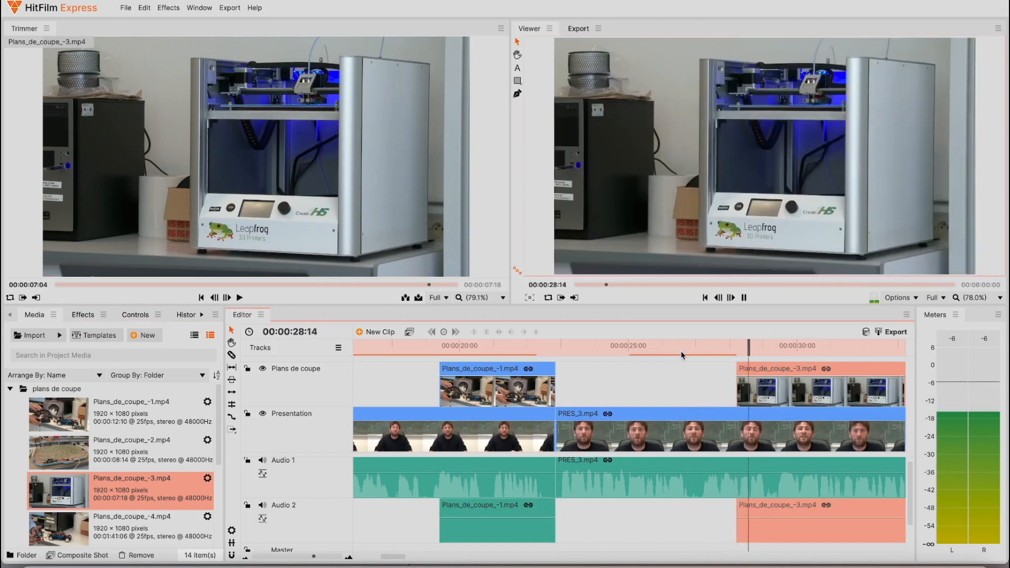
key(space)
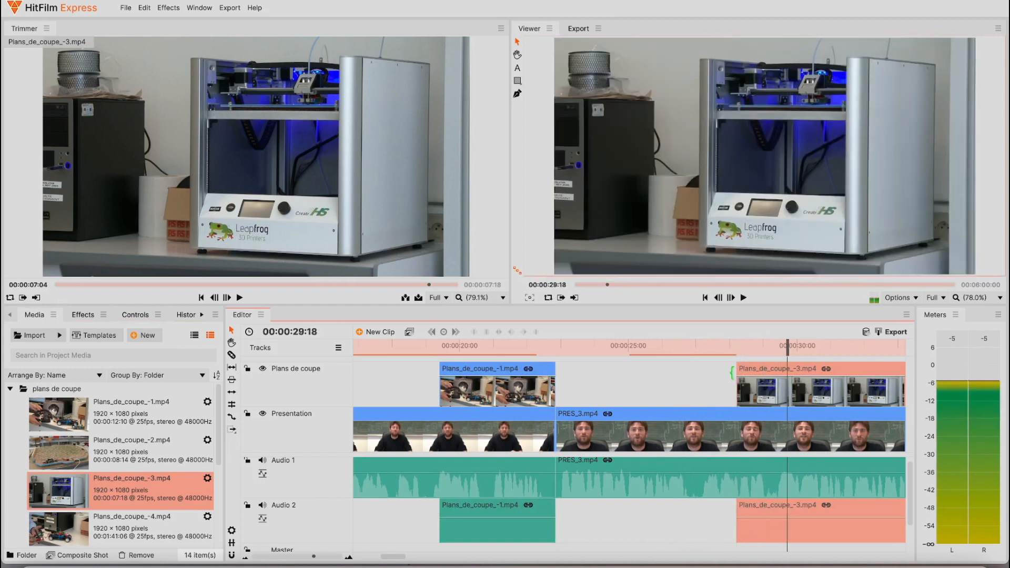
drag(740, 370, 726, 370)
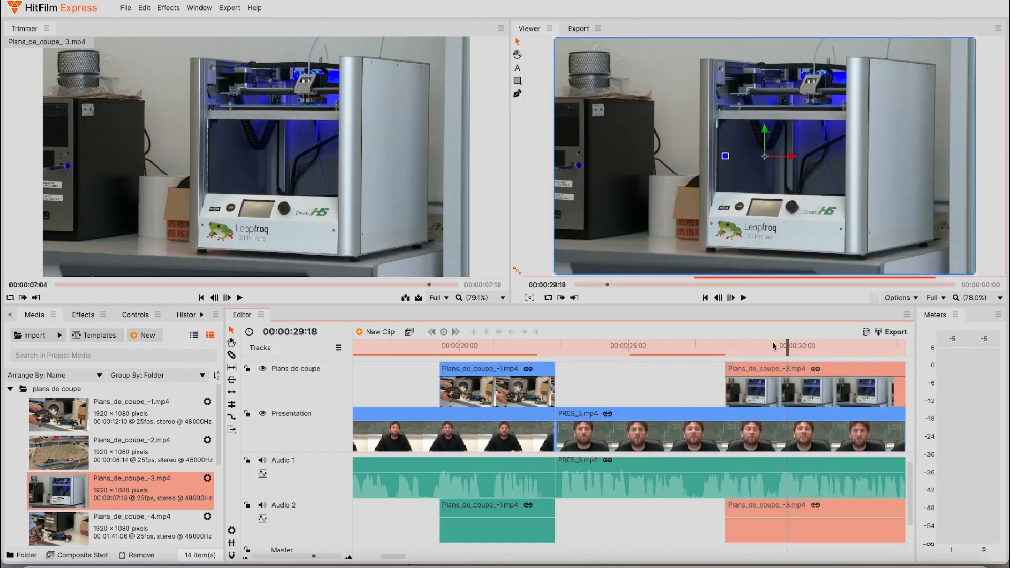
- Play the repositioned Plans_de_coupe_-3.mp4 cutaway up to 00:00:29:13 and slice it there
drag(787, 347, 695, 356)
key(space)
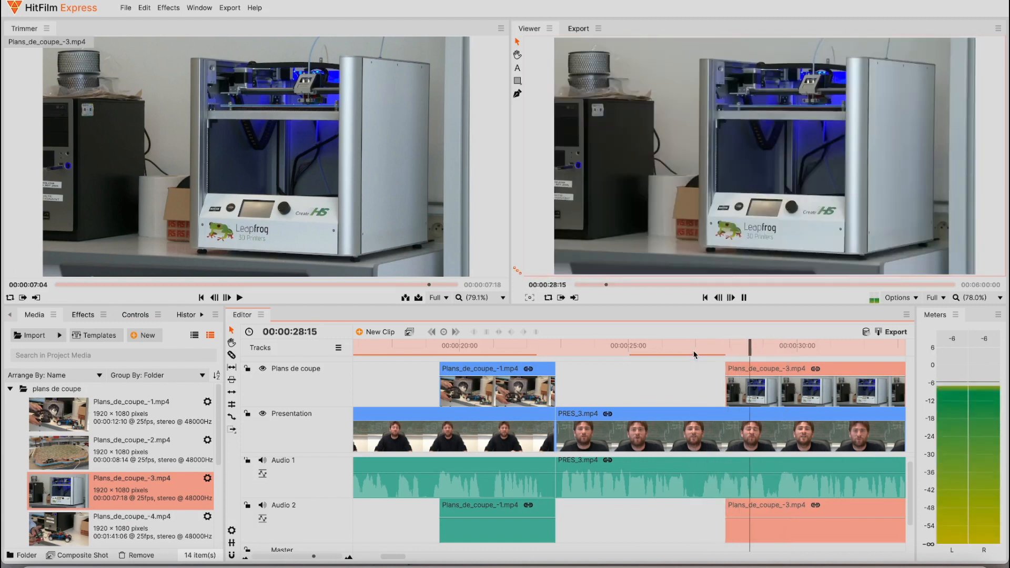
key(space)
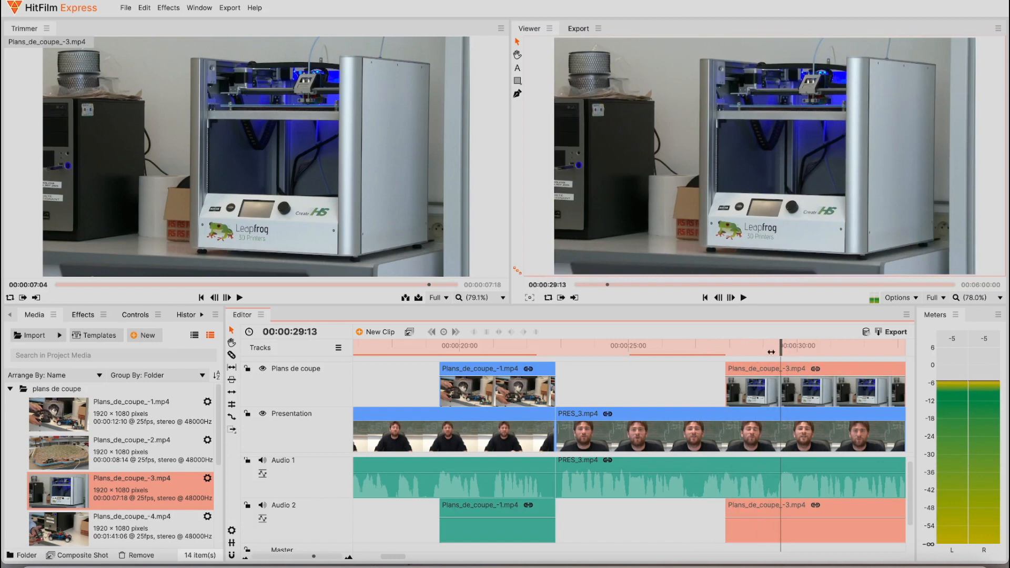
right_click(799, 372)
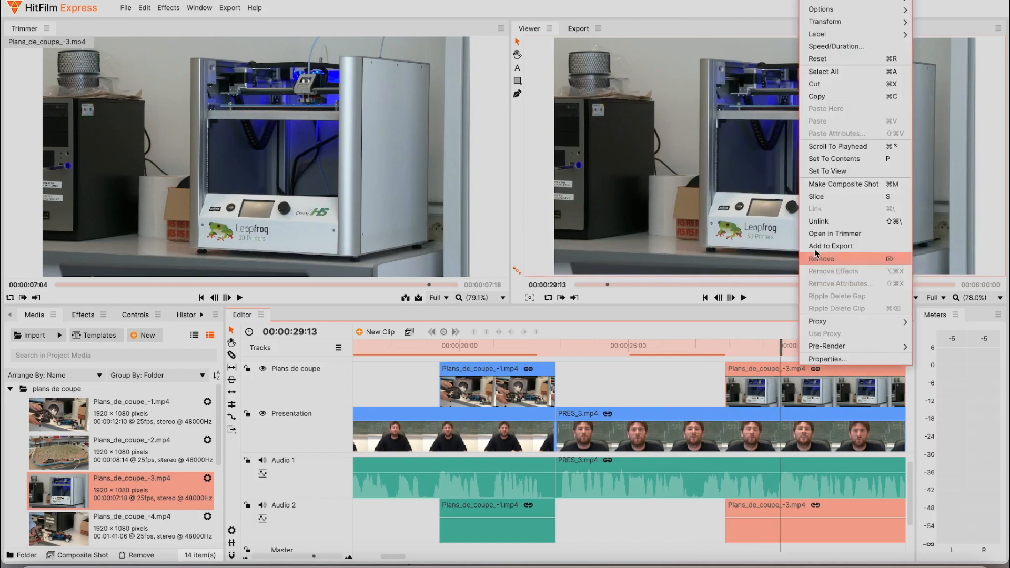
click(818, 197)
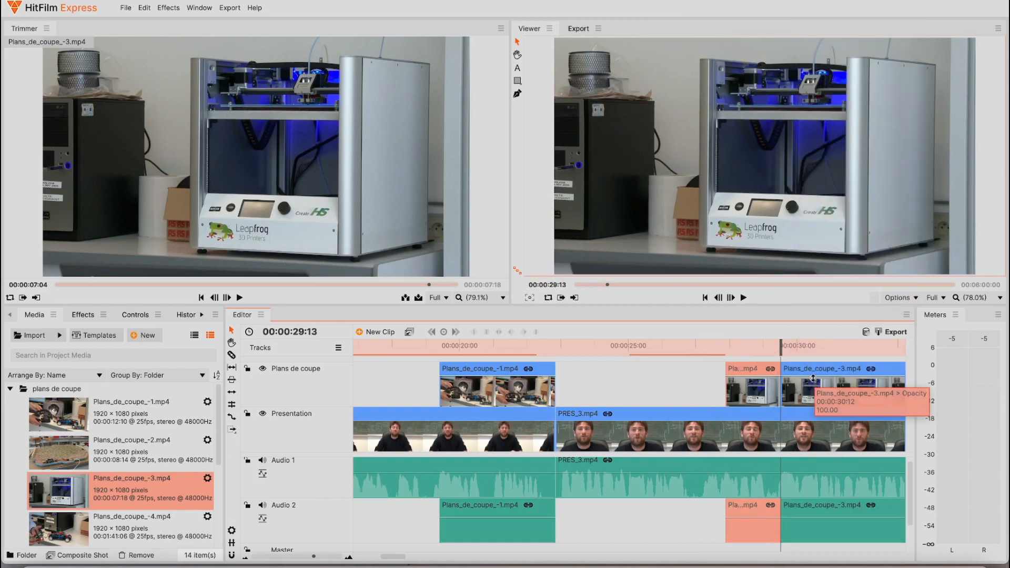
right_click(813, 378)
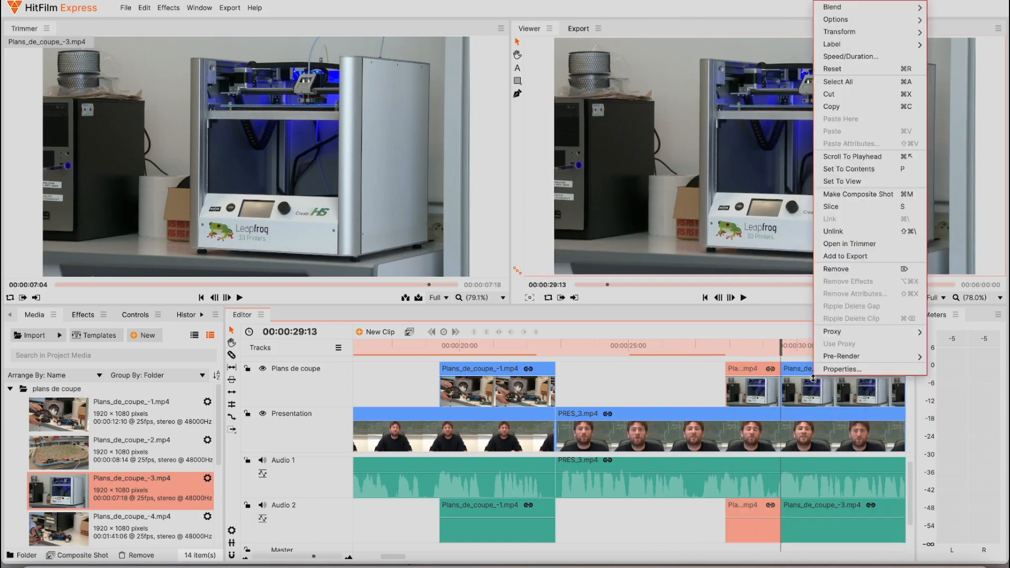
click(836, 269)
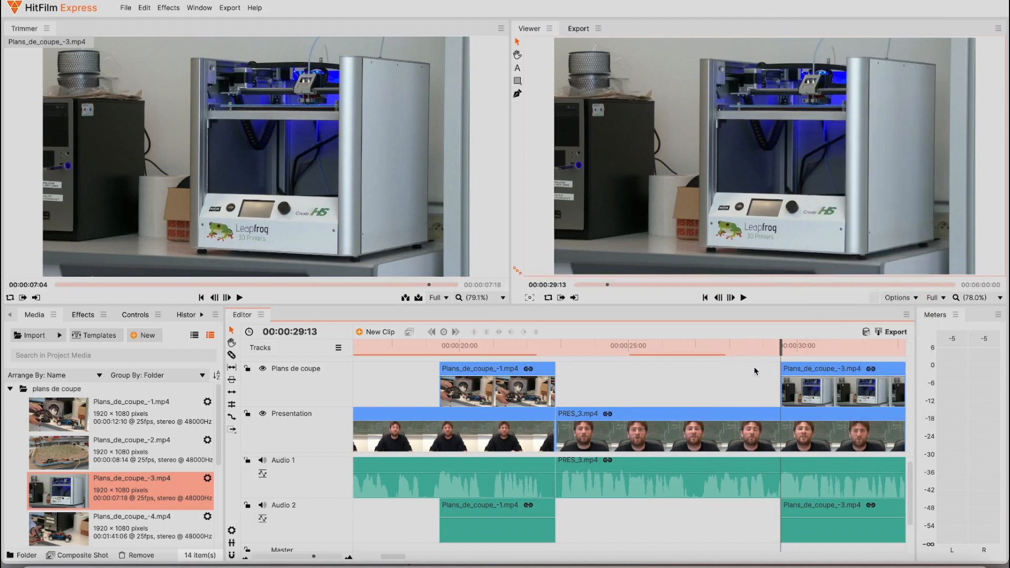
key(ctrl+z)
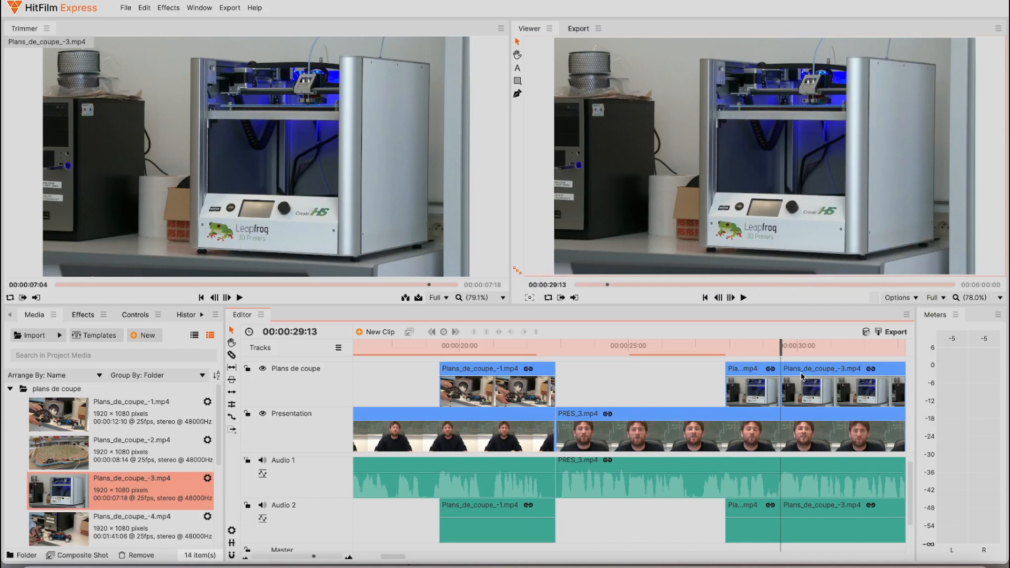
- Remove the part of Plans_de_coupe_-3.mp4 after the cut and play the presentation on to 00:00:31:18
right_click(802, 376)
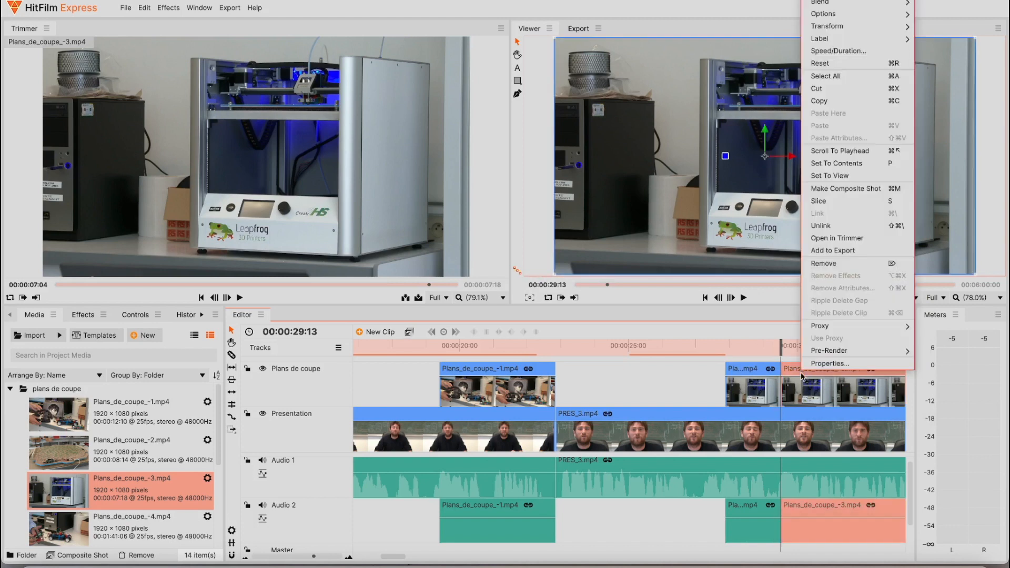
click(824, 264)
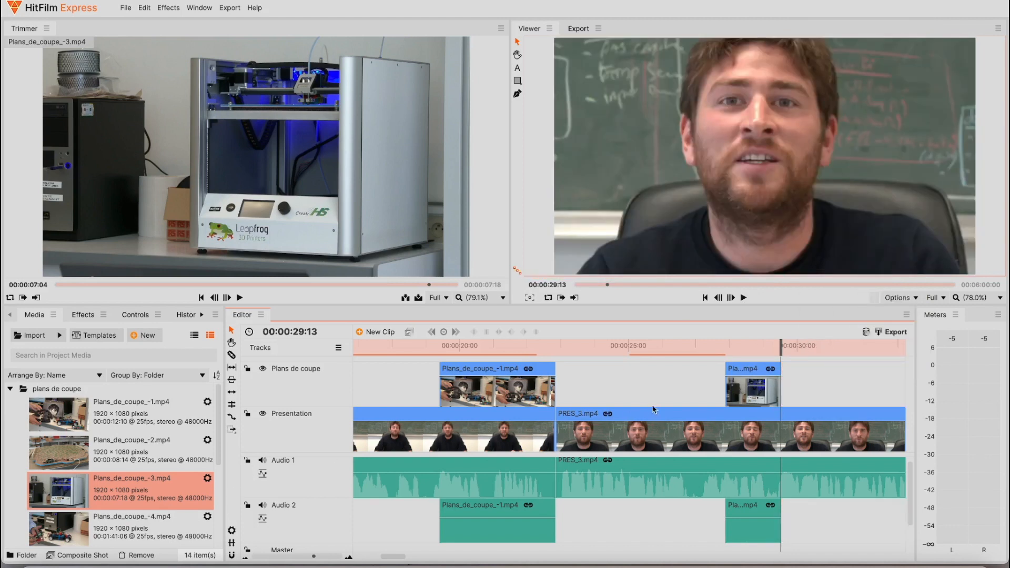
click(743, 298)
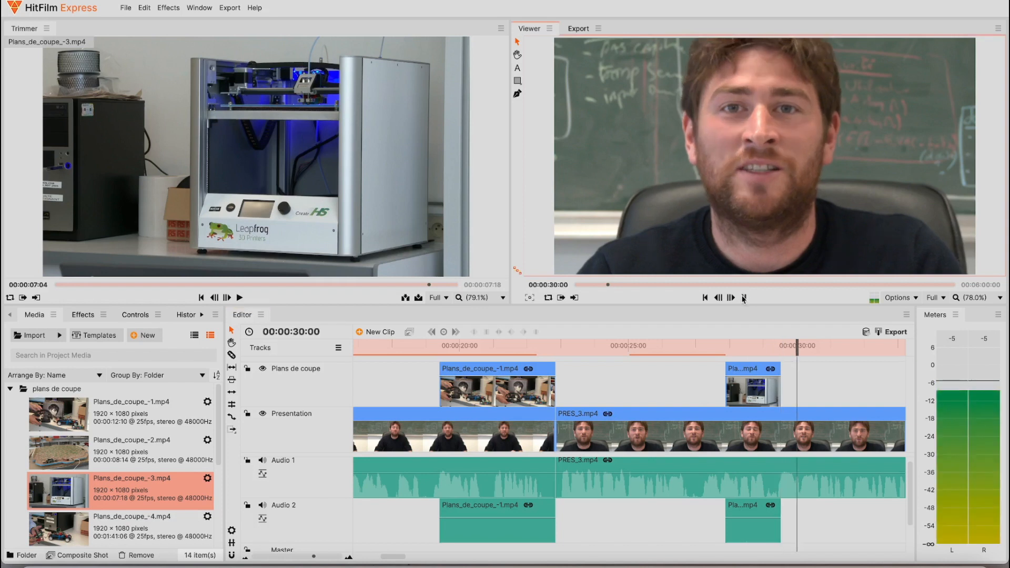
click(743, 298)
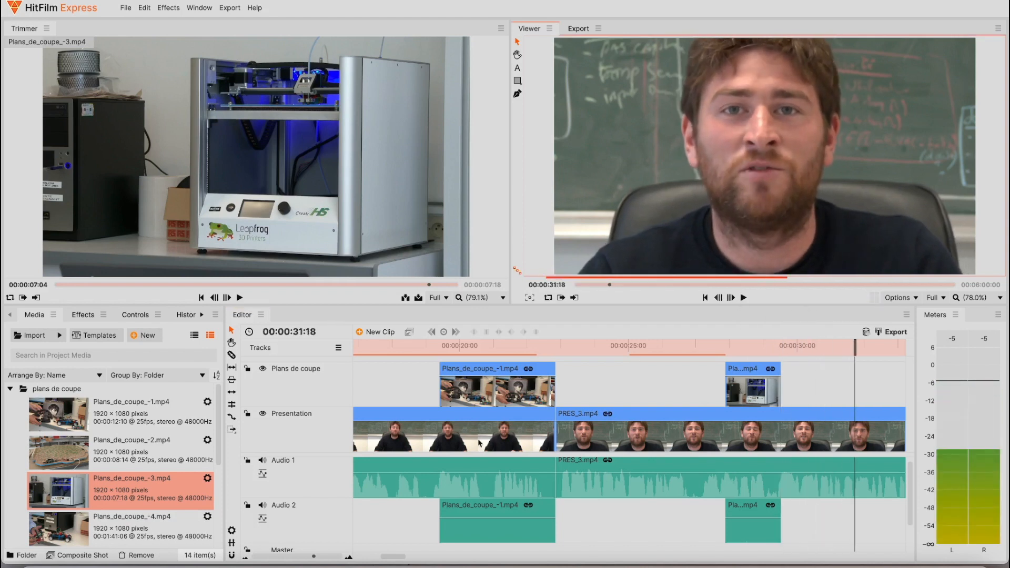
- Place Plans_de_coupe_-6.mp4 on the Plans de coupe track directly after the shortened Plans_de_coupe_-3.mp4 clip
scroll(92, 505, down, 3)
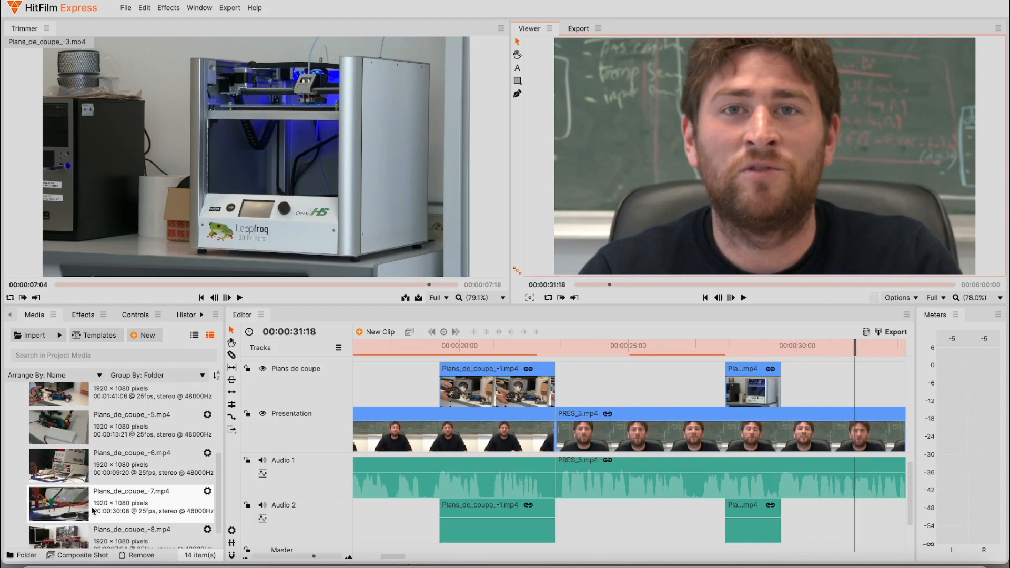
click(62, 477)
drag(291, 474, 783, 404)
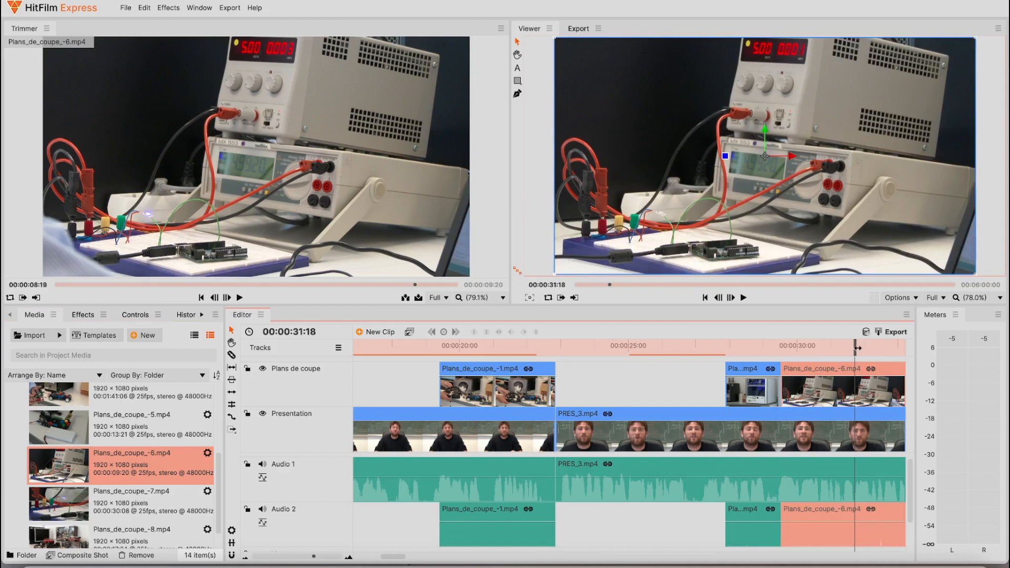
- Play the new cutaway up to 00:00:31:17, slice Plans_de_coupe_-6.mp4 there and remove its remainder
drag(858, 348, 726, 348)
key(space)
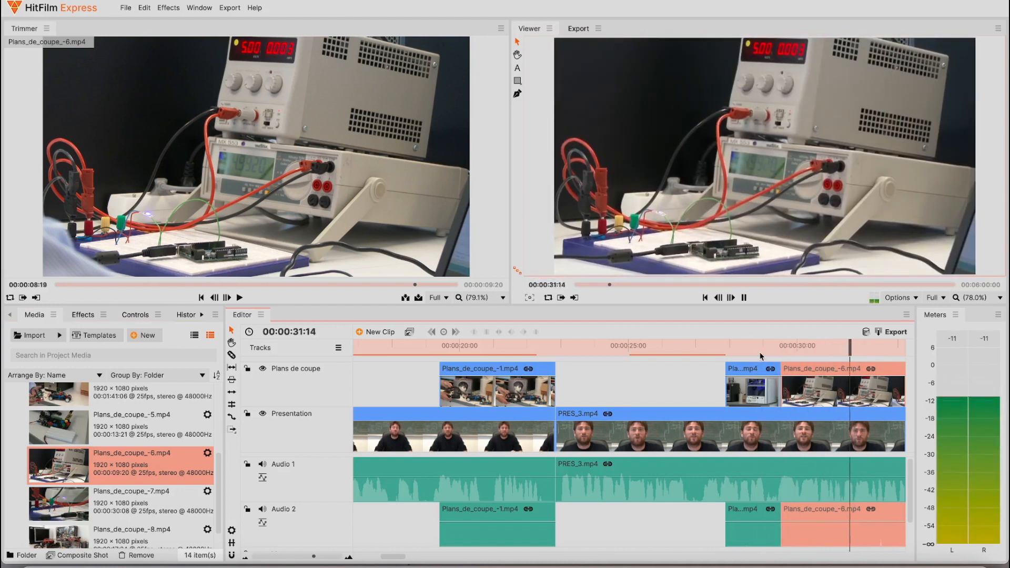
key(space)
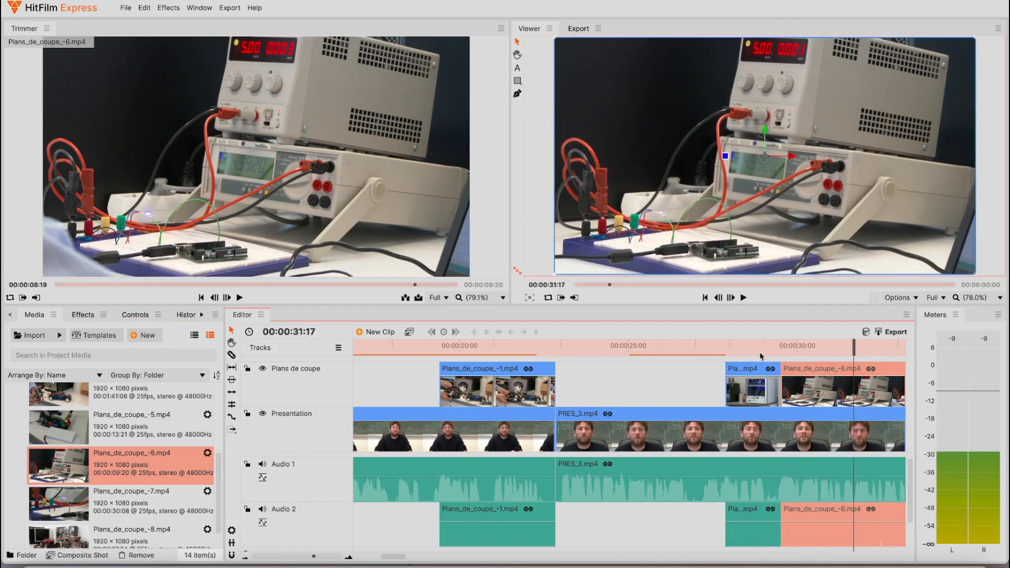
right_click(869, 372)
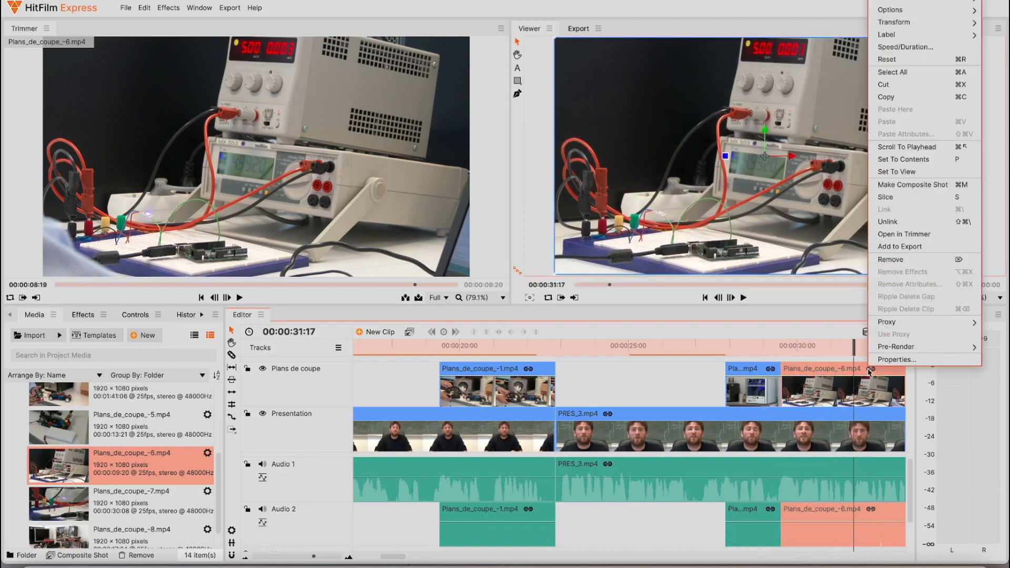
click(889, 197)
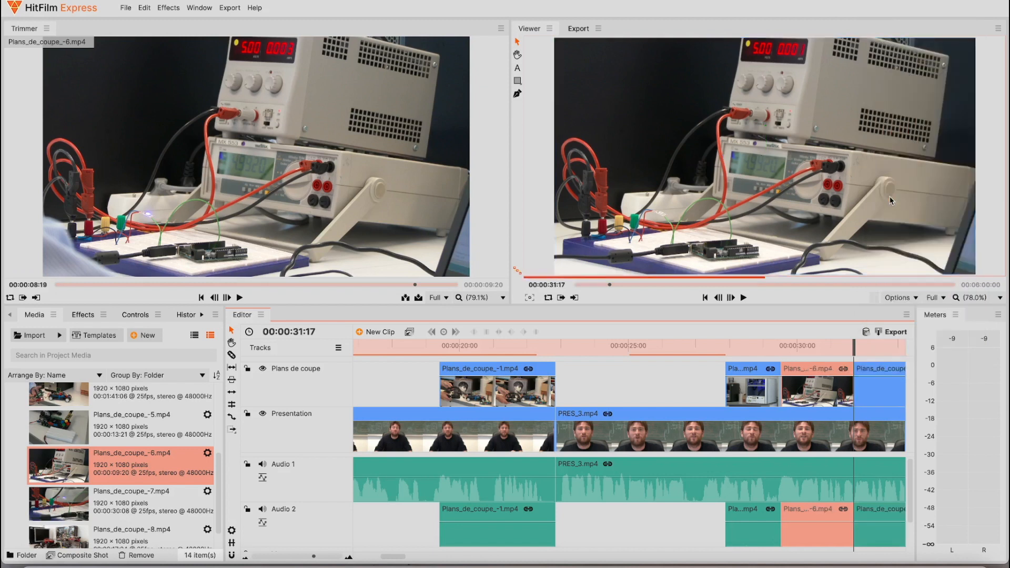
right_click(886, 375)
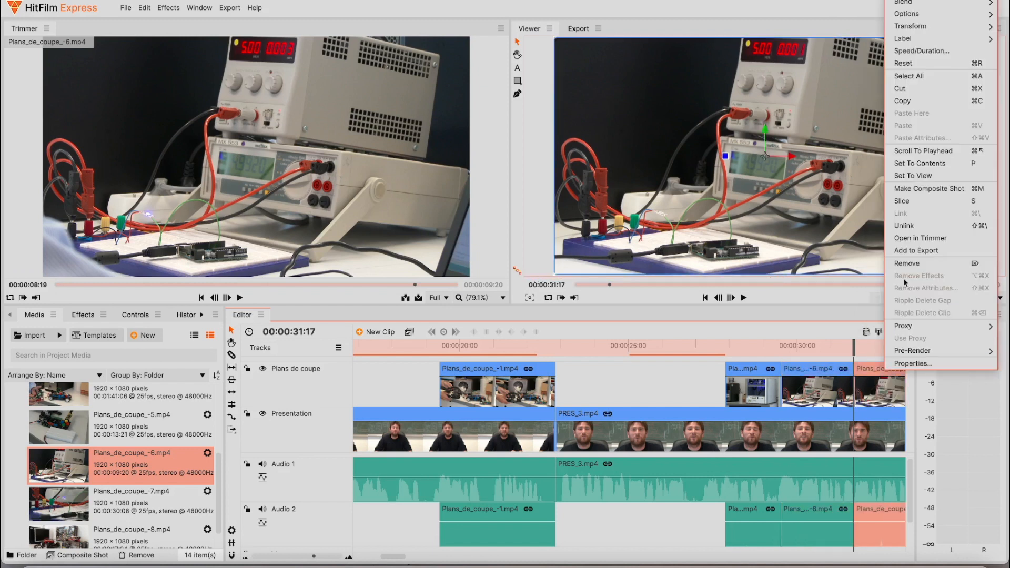
click(909, 262)
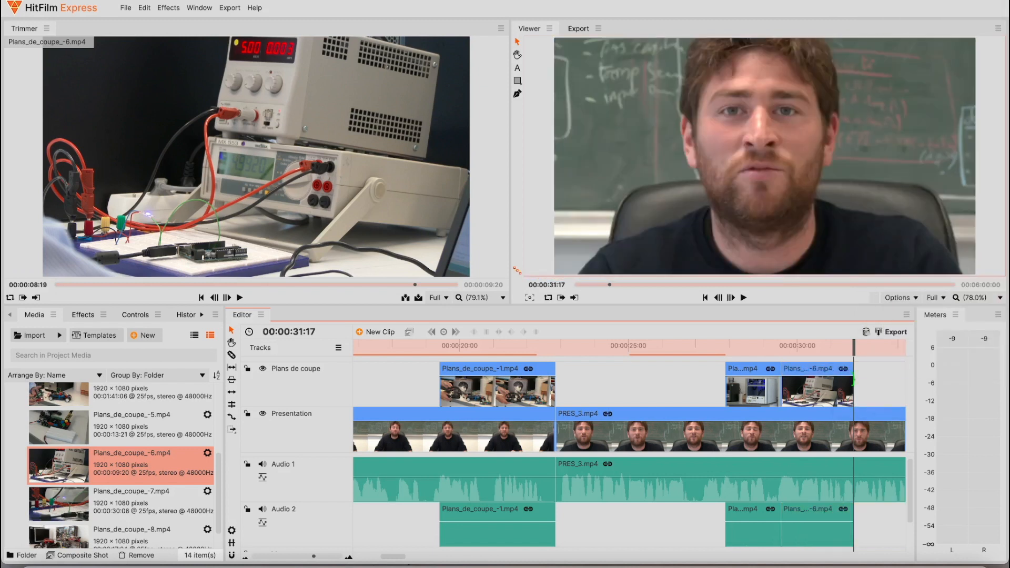
- Return the playhead to 00:00:16:14 and preview the cutaway clips Plans_de_coupe_-1.mp4 and Plans_de_coupe_-2.mp4
drag(313, 557, 301, 556)
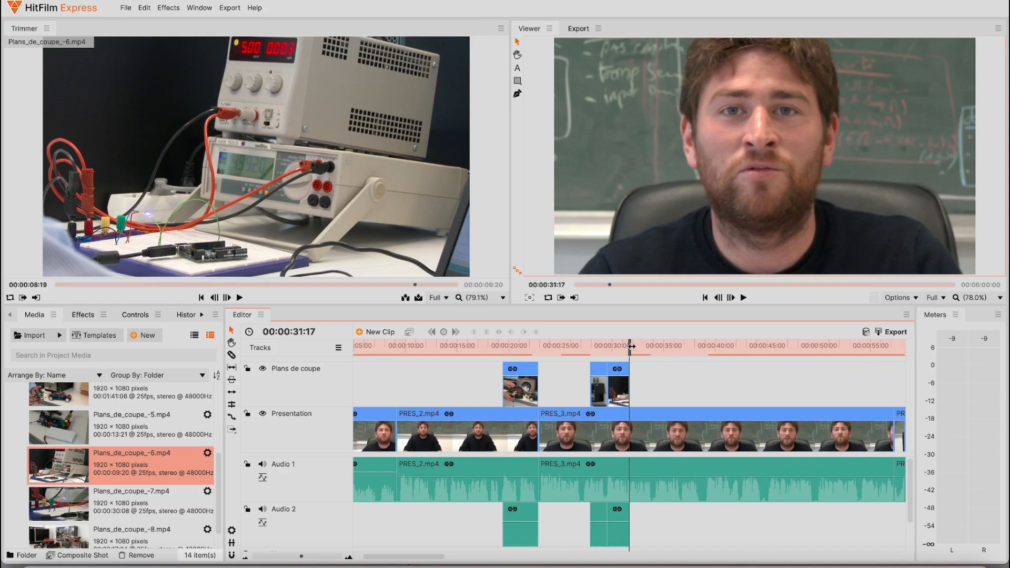
drag(623, 346, 473, 349)
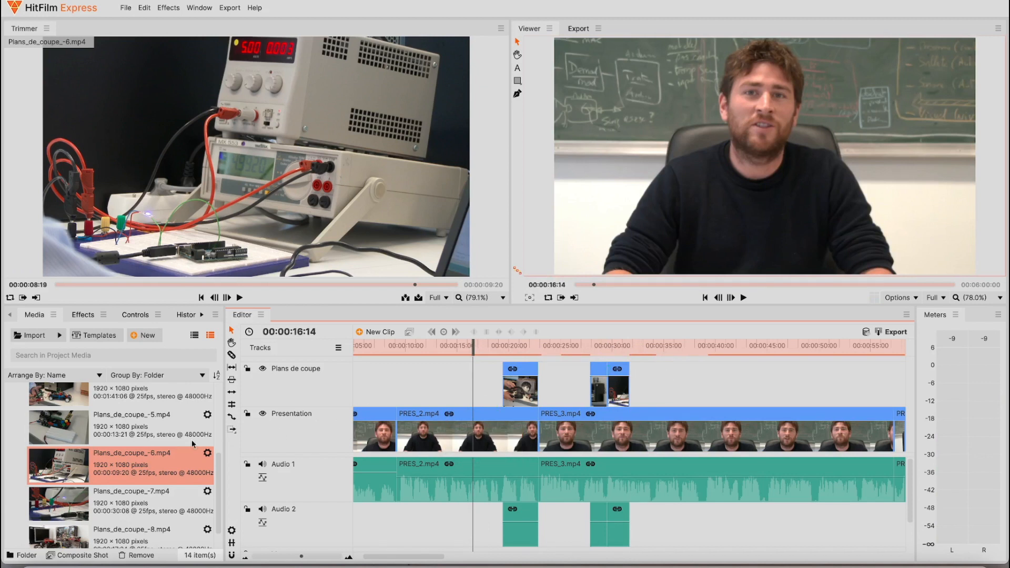
drag(218, 456, 221, 392)
click(58, 411)
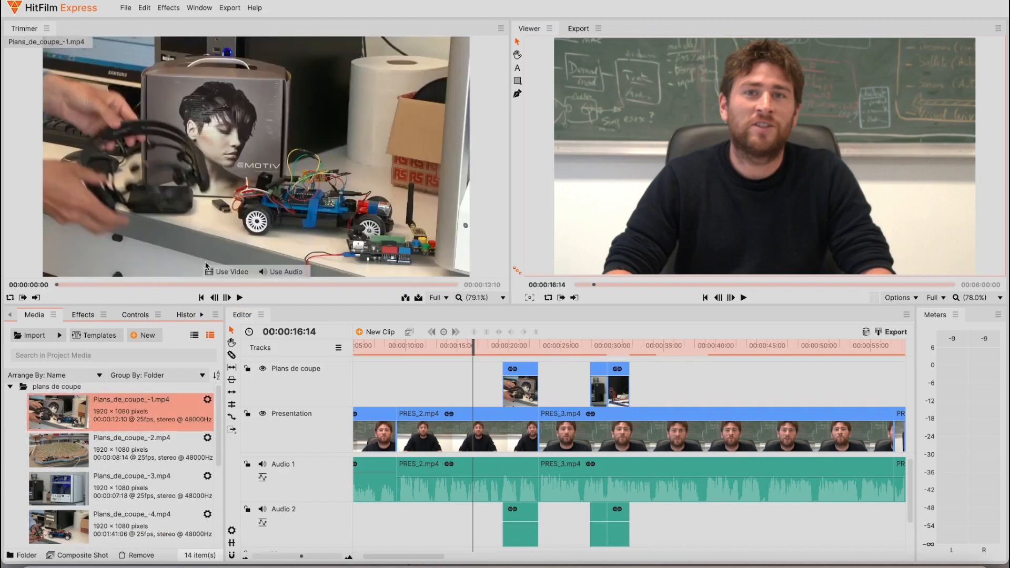
drag(58, 288, 374, 295)
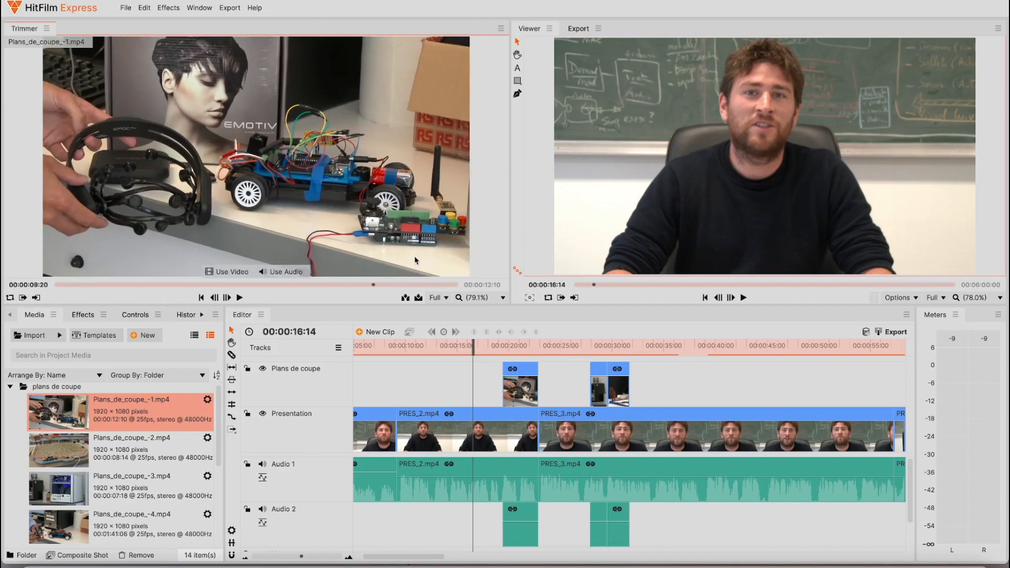
click(57, 457)
click(79, 288)
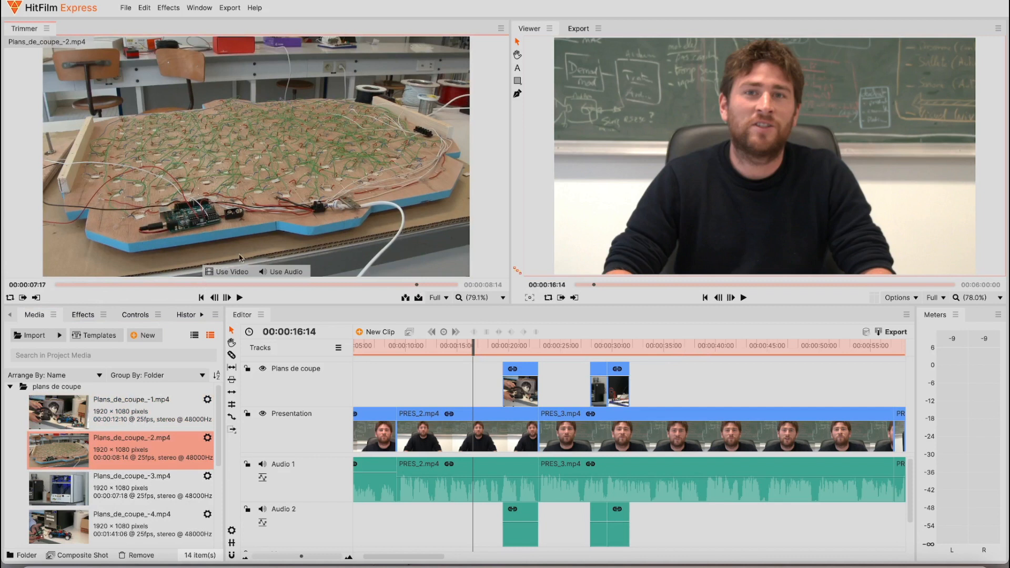
- Preview Plans_de_coupe_-3.mp4, Plans_de_coupe_-4.mp4 and Plans_de_coupe_-5.mp4 to review their footage
click(70, 493)
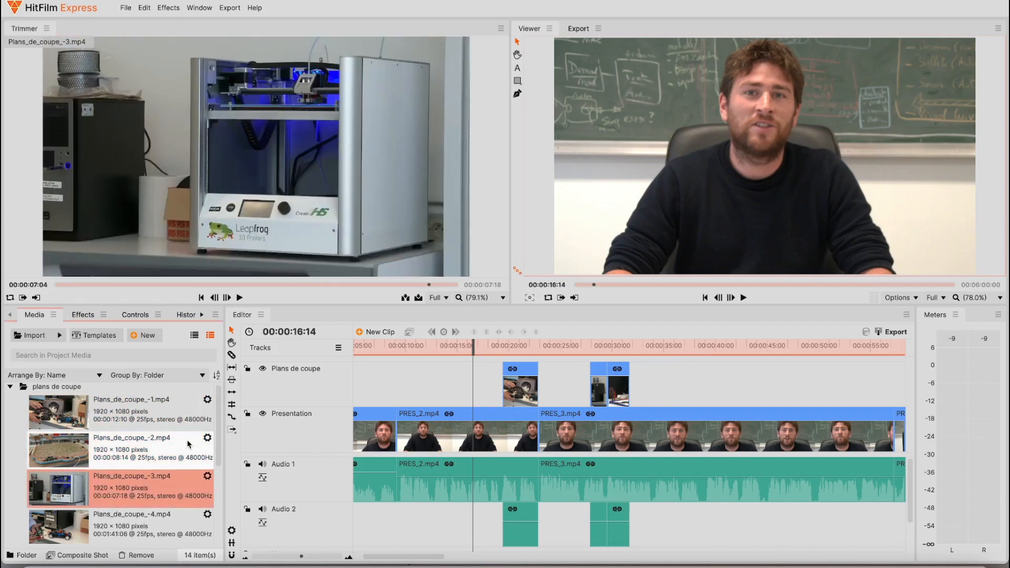
scroll(189, 445, down, 3)
click(91, 436)
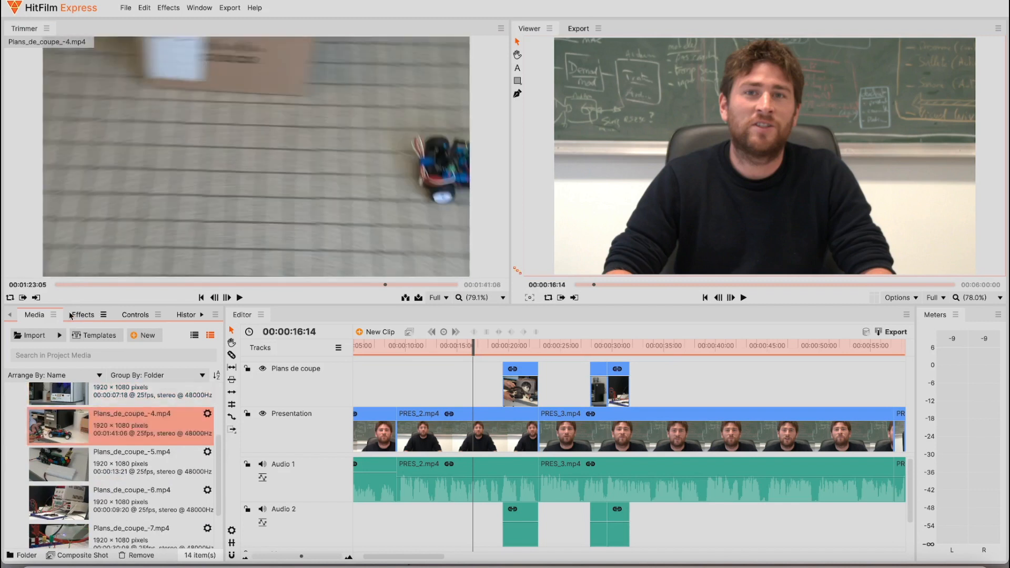
drag(71, 285, 425, 293)
click(54, 472)
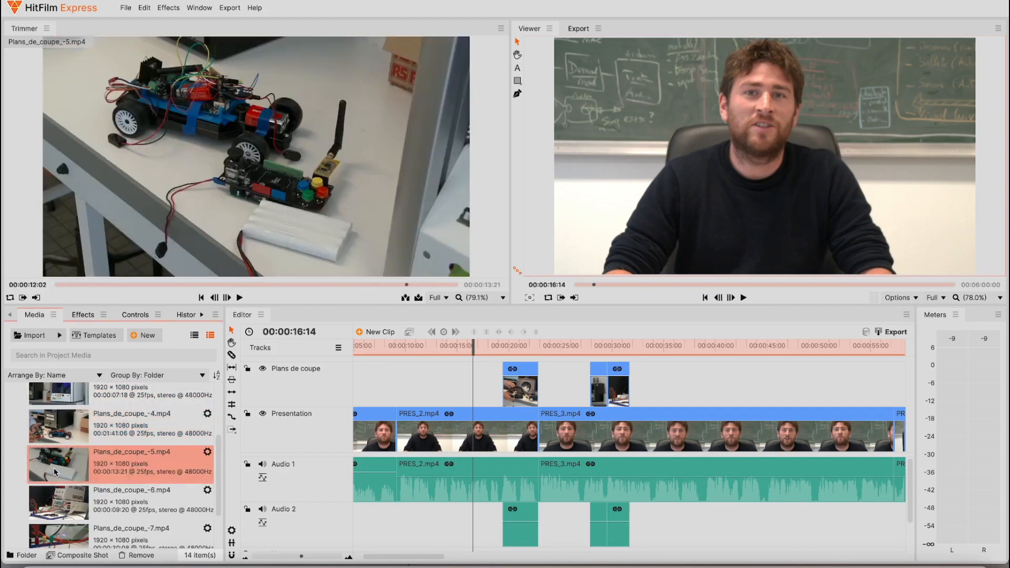
drag(92, 285, 388, 290)
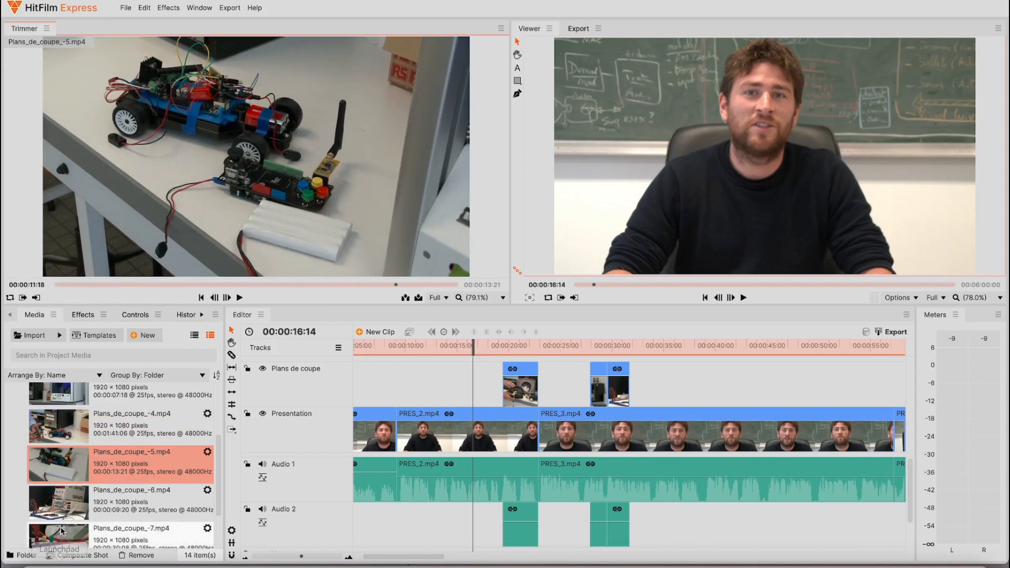
- Preview Plans_de_coupe_-6.mp4, Plans_de_coupe_-7.mp4 and Plans_de_coupe_-8.mp4 to review their footage
click(70, 509)
drag(80, 280, 413, 284)
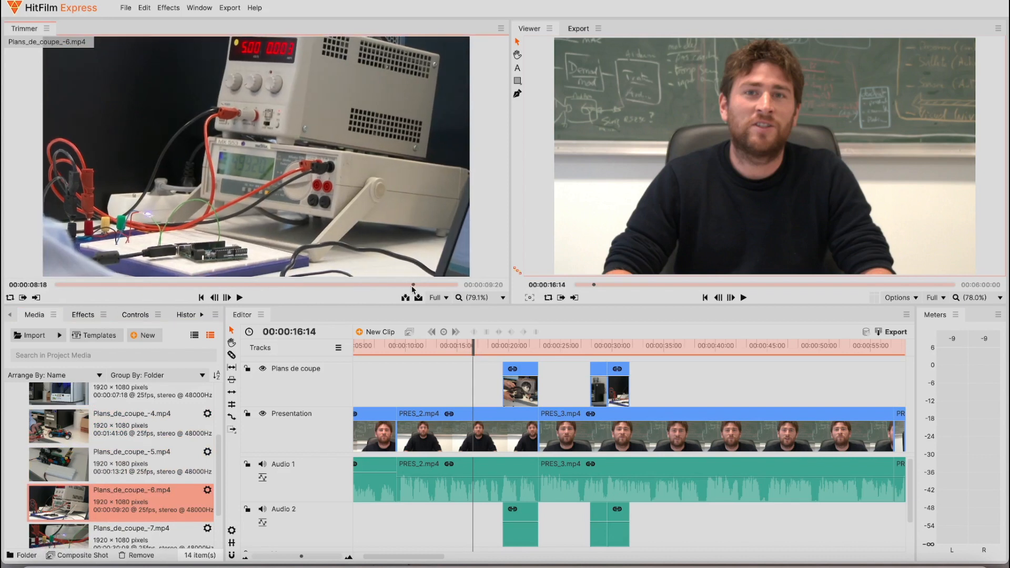
scroll(150, 464, down, 2)
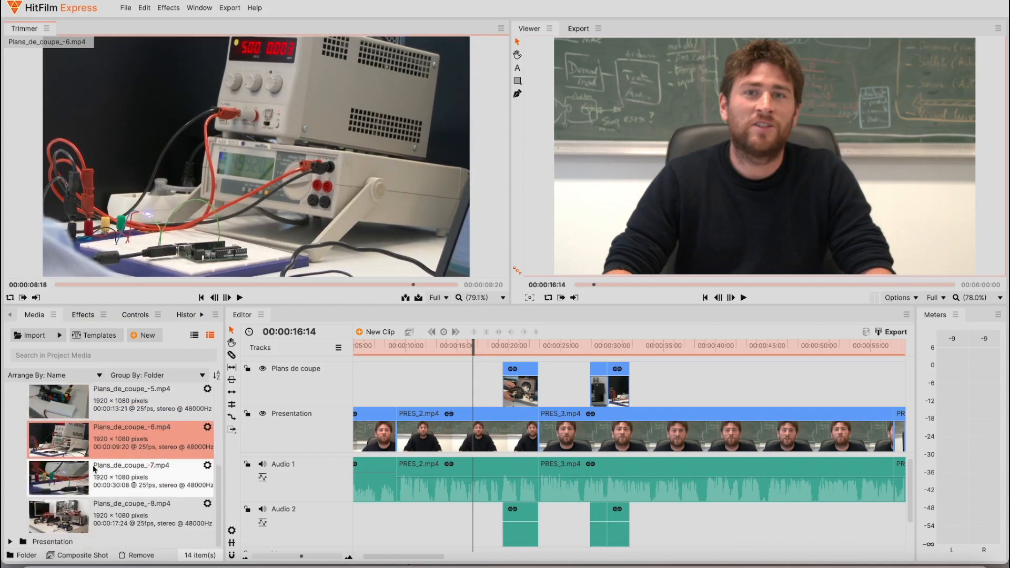
click(72, 474)
drag(77, 285, 435, 293)
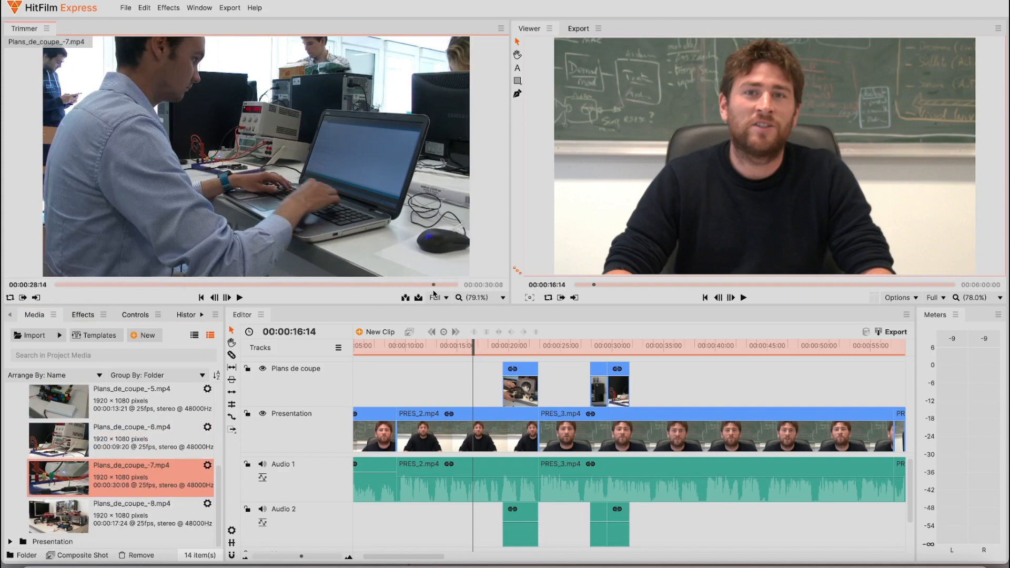
click(72, 517)
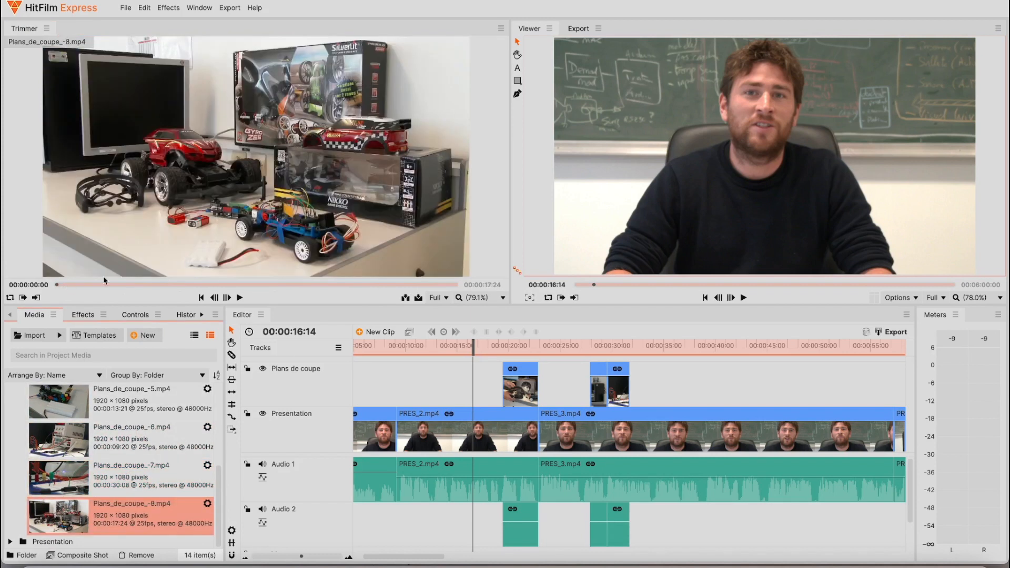
mouse_move(299, 213)
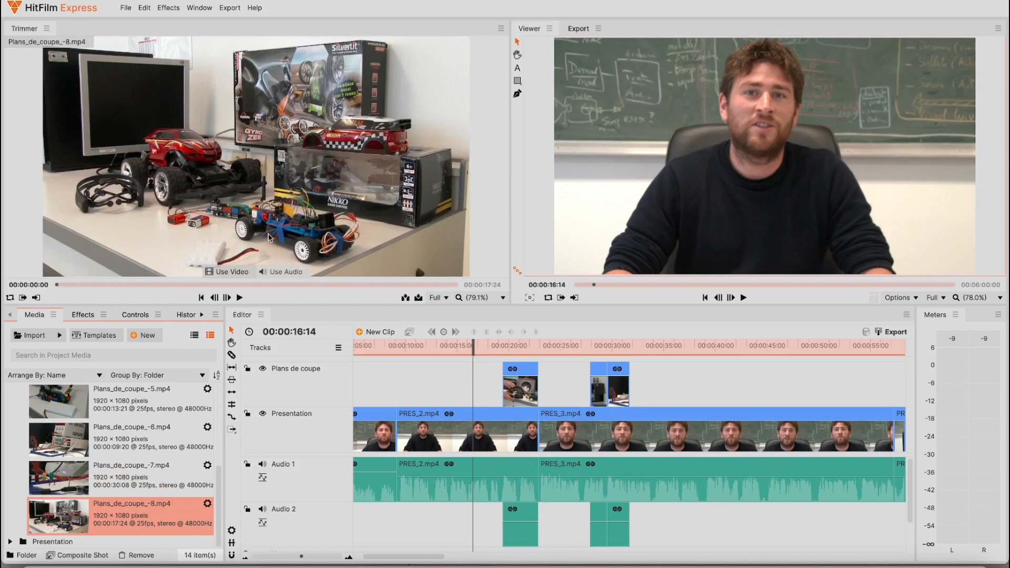
drag(61, 286, 99, 287)
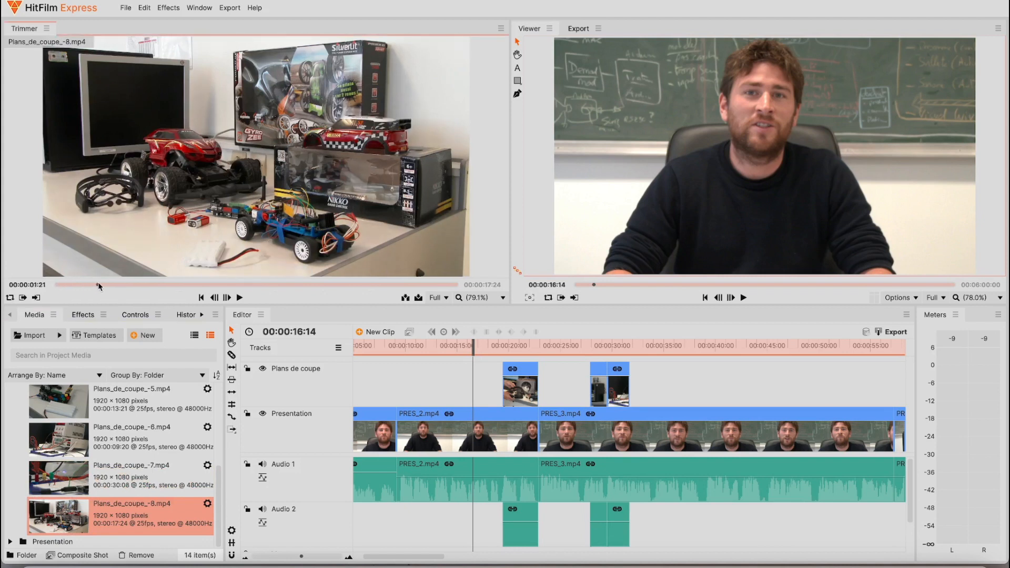
drag(176, 293, 309, 299)
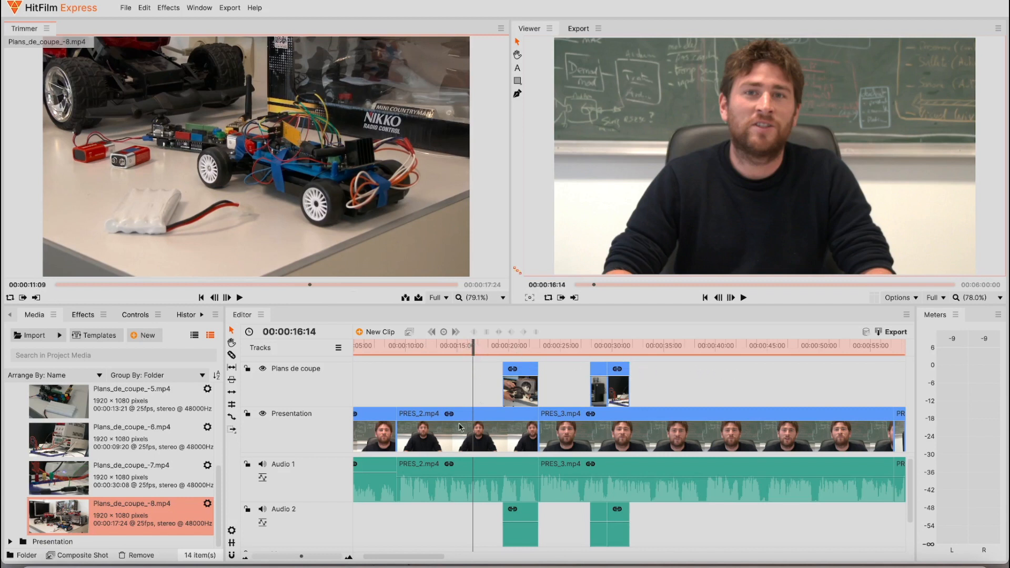
- Examine the gap between the cutaways on the Plans de coupe track and bring the playhead back to 00:00:22:03
drag(304, 557, 296, 554)
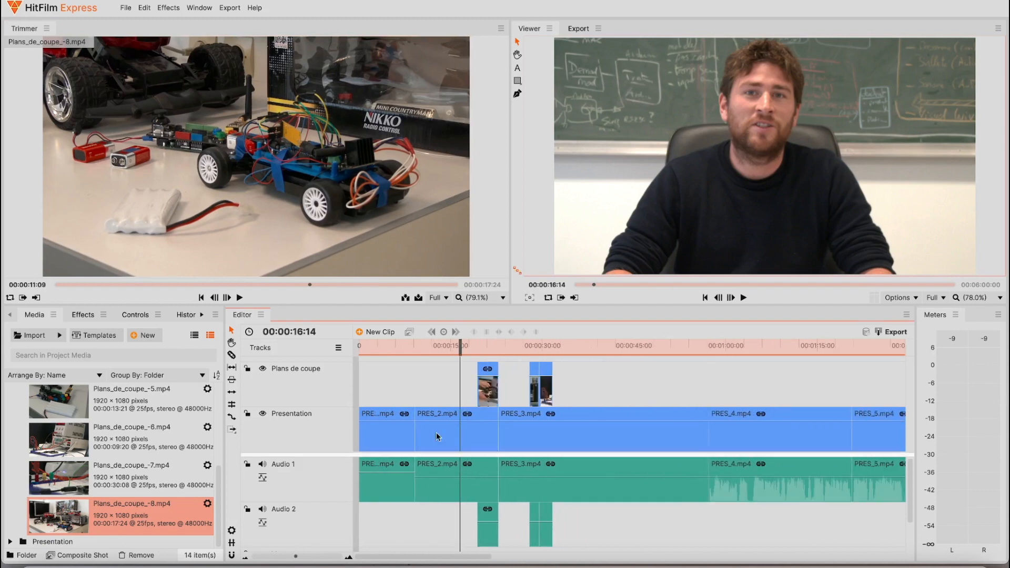
drag(461, 347, 505, 359)
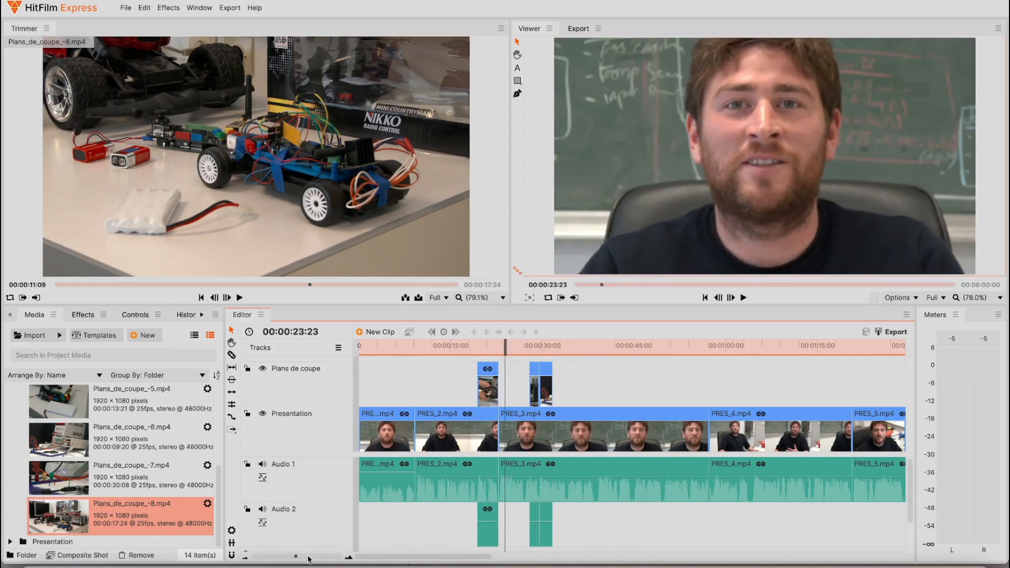
drag(298, 559, 311, 563)
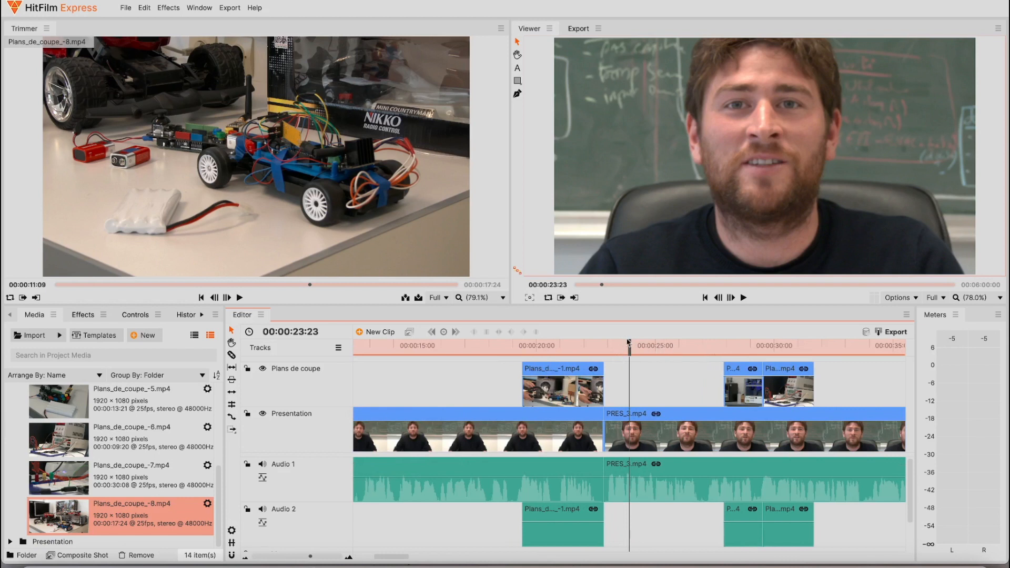
drag(628, 342, 587, 345)
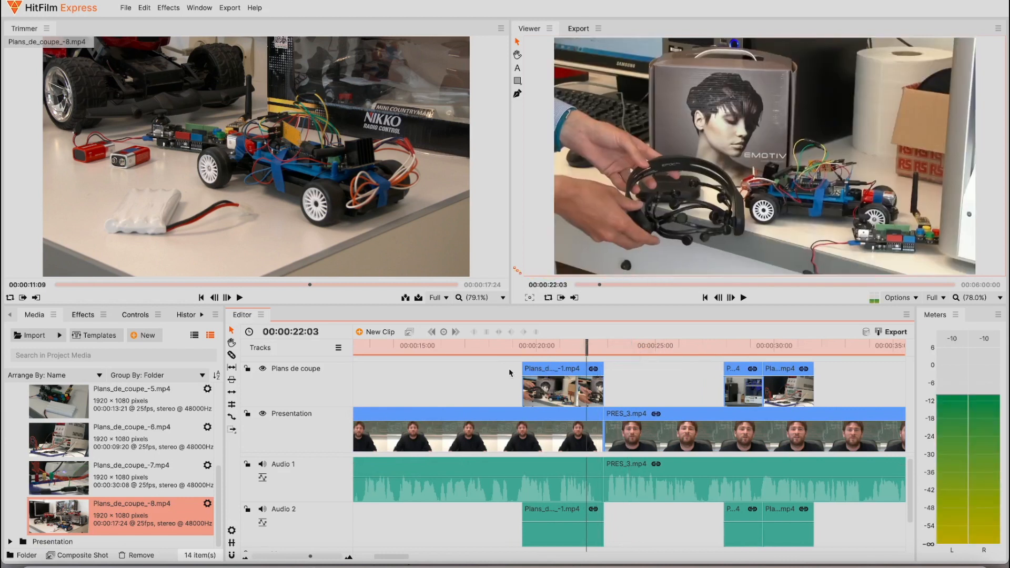
- Try placing the full Plans_de_coupe_-6.mp4 clip directly after Plans_de_coupe_-1.mp4 on the Plans de coupe track, and undo the placement
click(88, 447)
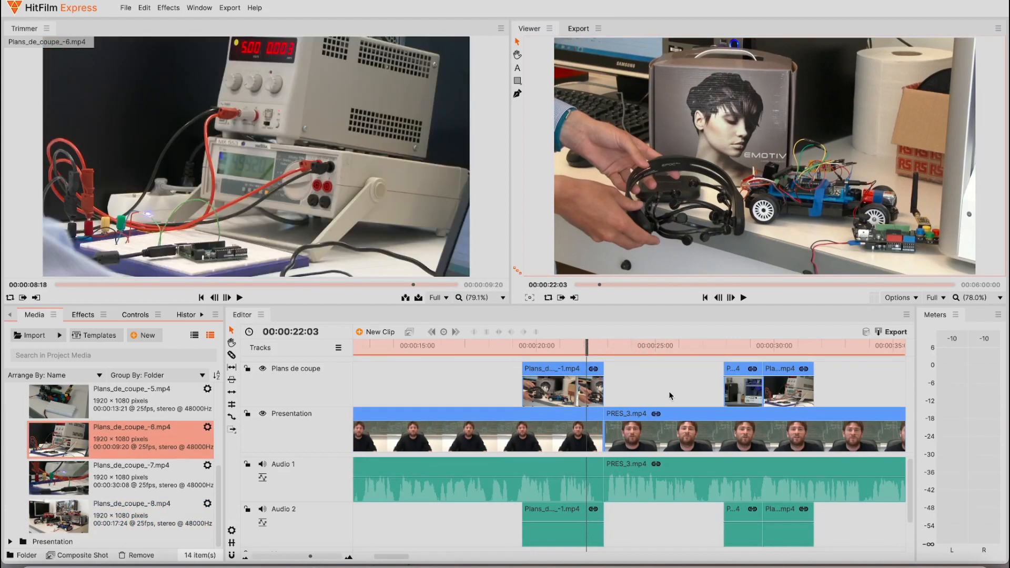
drag(63, 436, 606, 397)
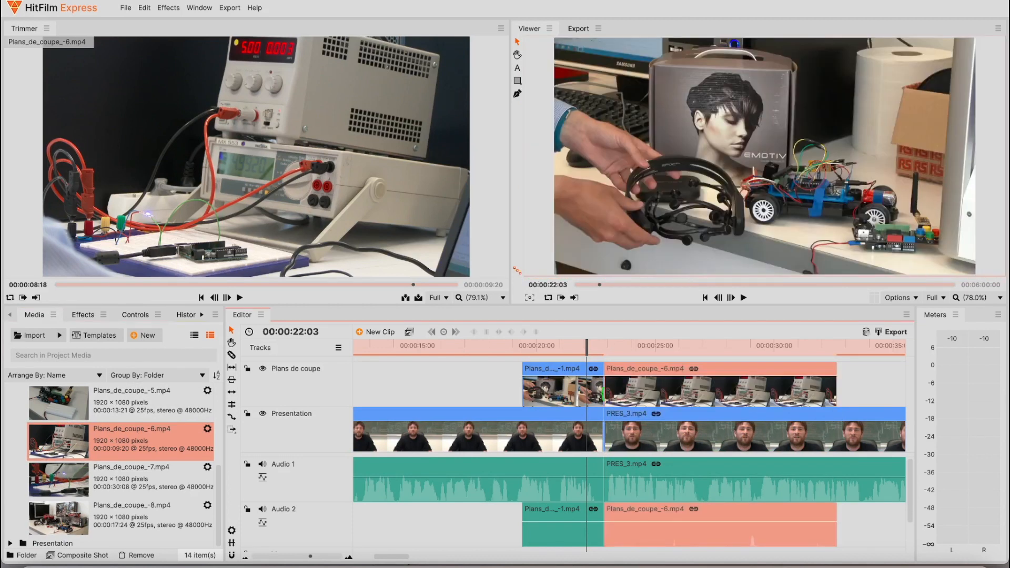
key(ctrl+z)
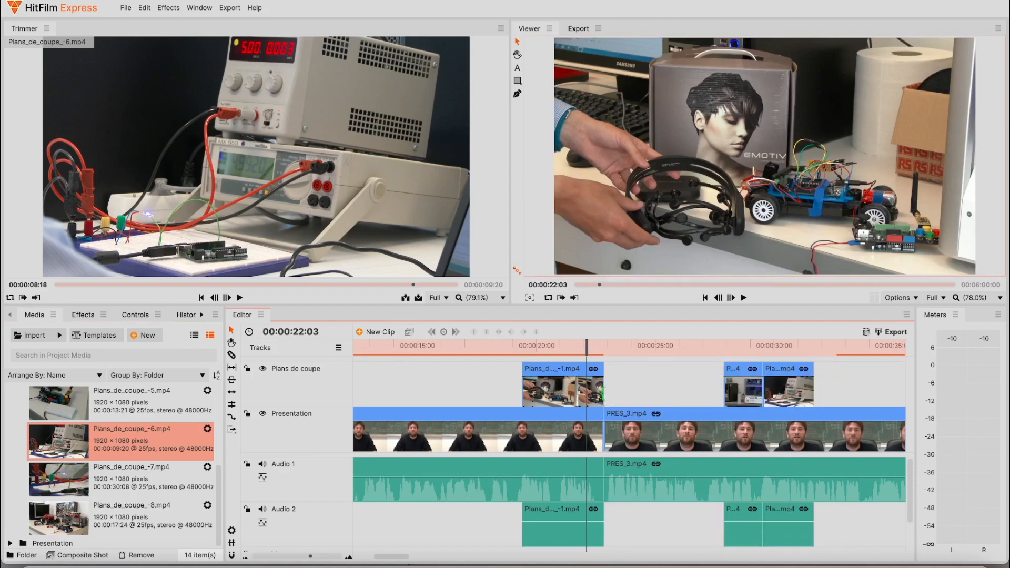
- Move the timeline playhead to 00:00:22:24, play Plans_de_coupe_-6.mp4 in the Trimmer and return it to its first frame
mouse_move(401, 215)
drag(585, 347, 607, 346)
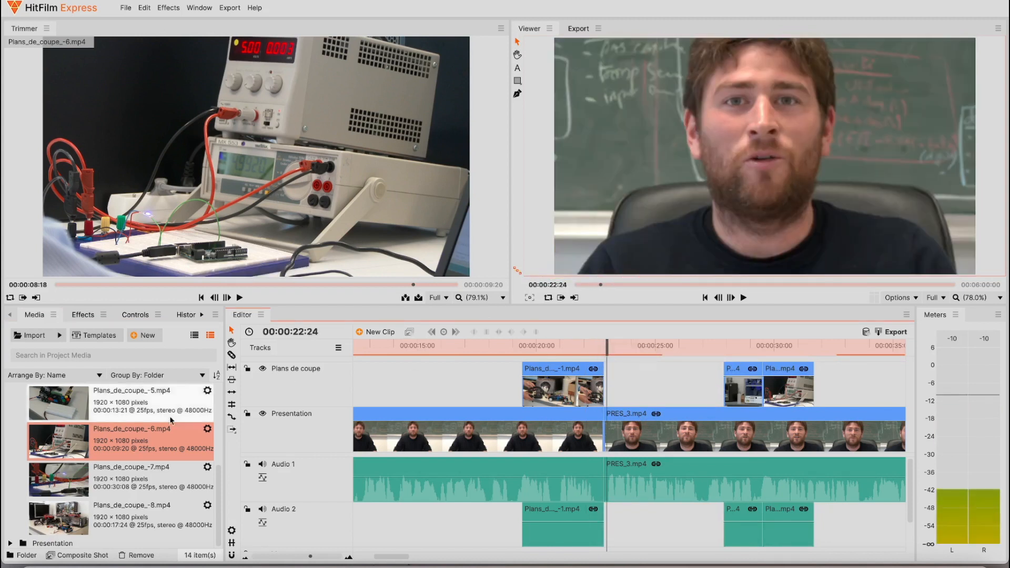
click(62, 442)
click(240, 298)
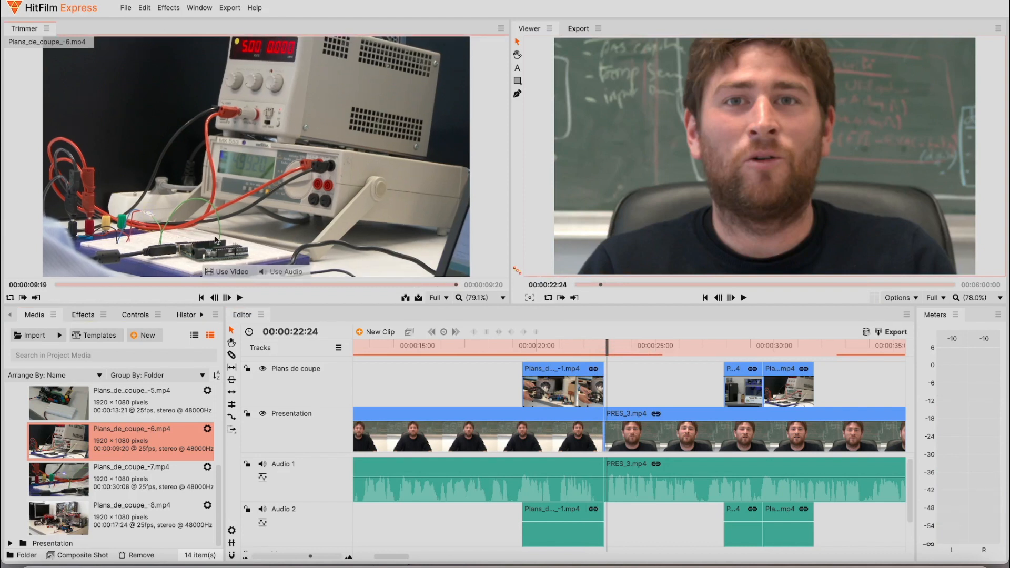
click(201, 298)
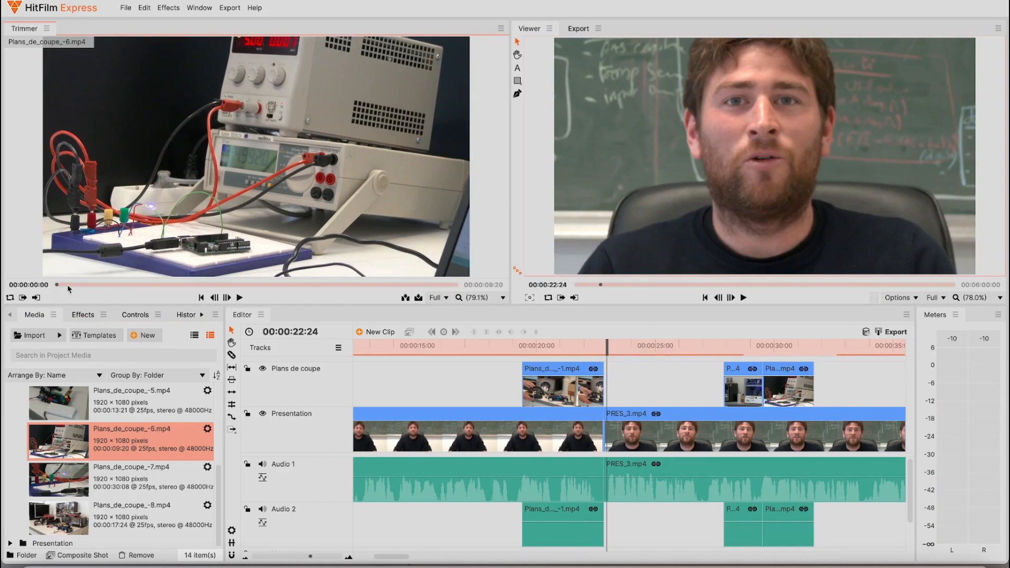
- Trim Plans_de_coupe_-6.mp4 to the range 00:00:00:23 to 00:00:05:19 and place it on the Plans de coupe track at the playhead
drag(57, 286, 93, 291)
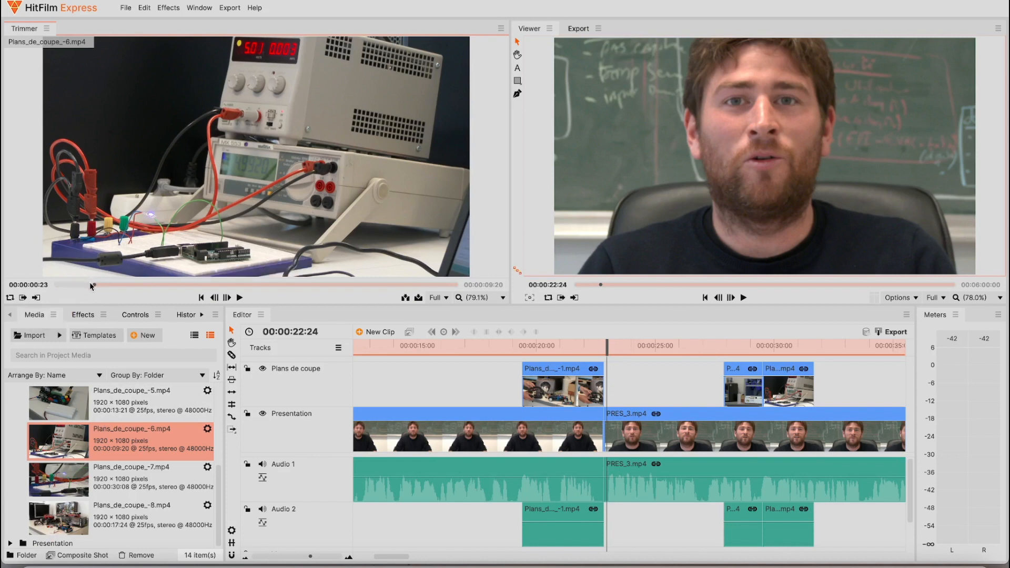
drag(95, 286, 291, 286)
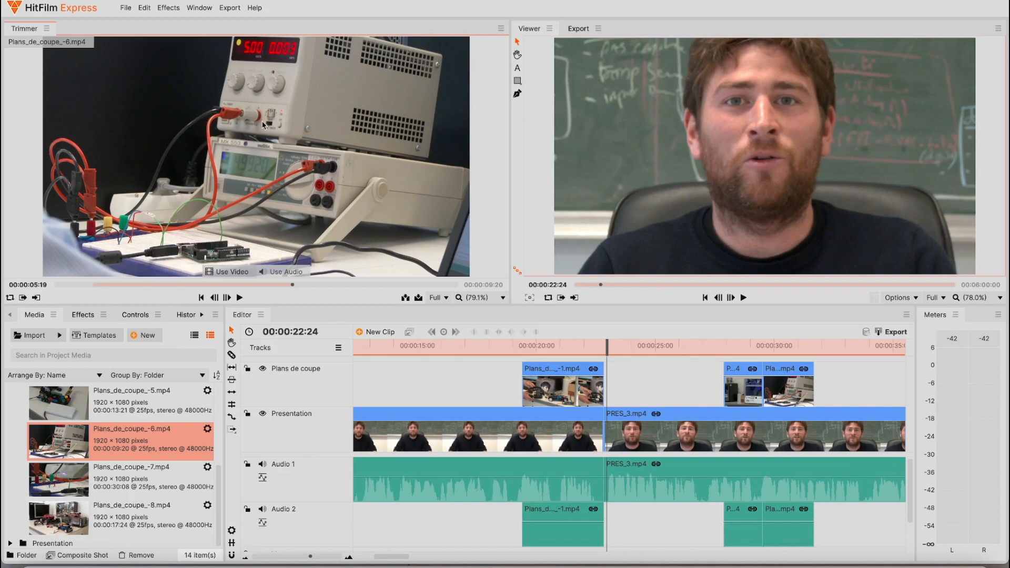
drag(352, 159, 612, 369)
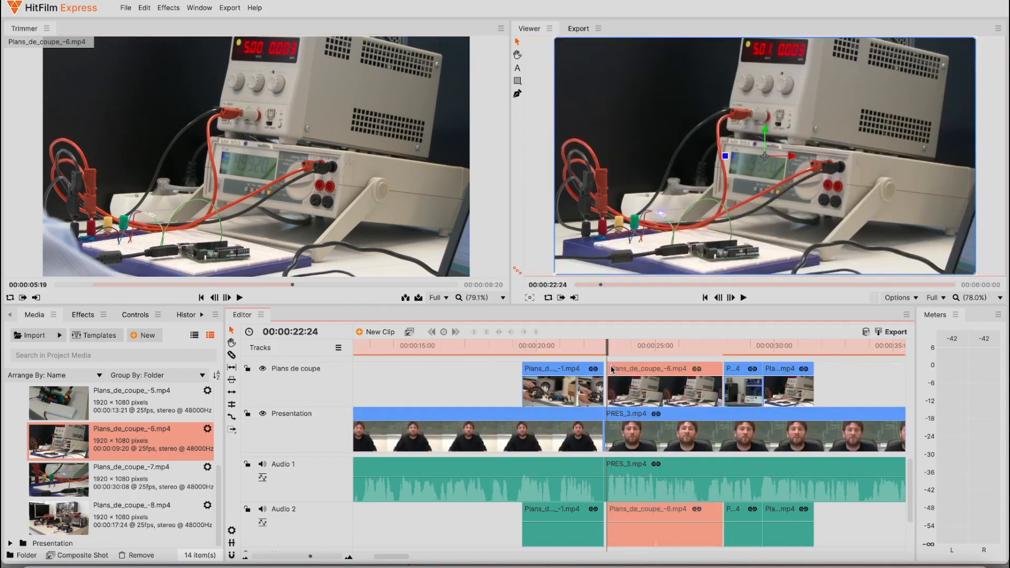